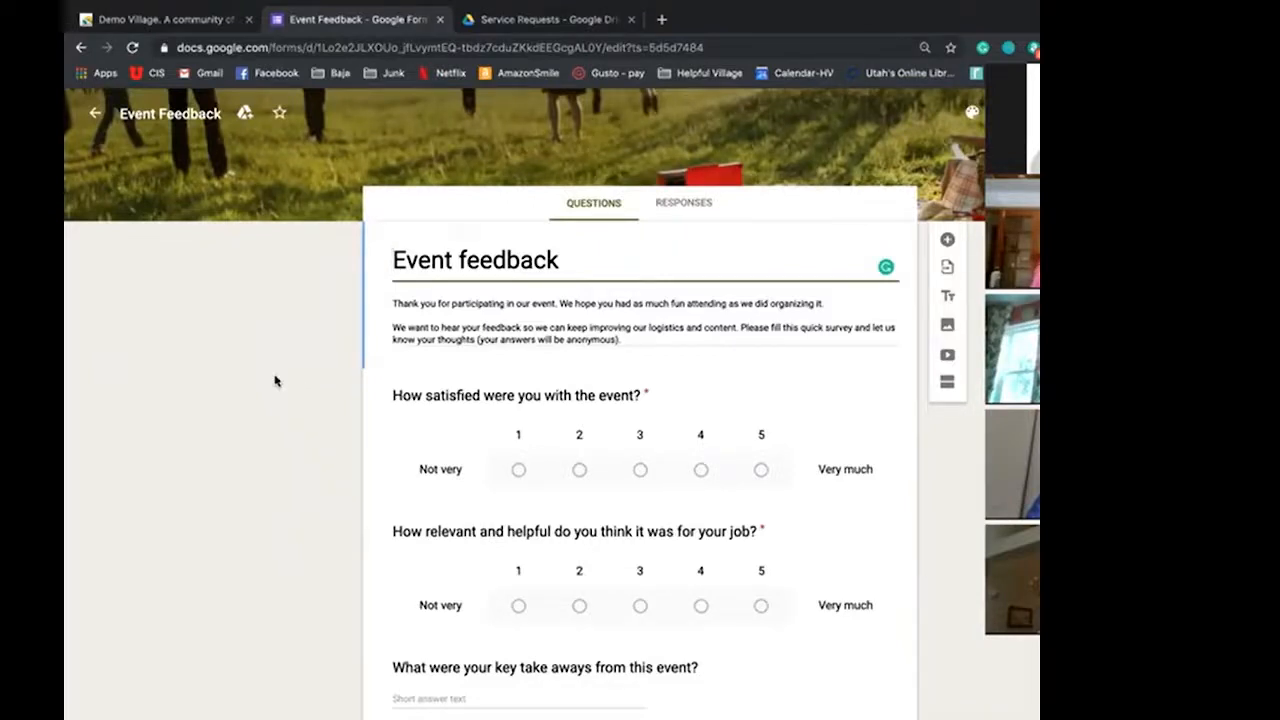
- Review the Event Feedback form's questions from start to end and check its responses view
scroll(277, 378, "down", 1)
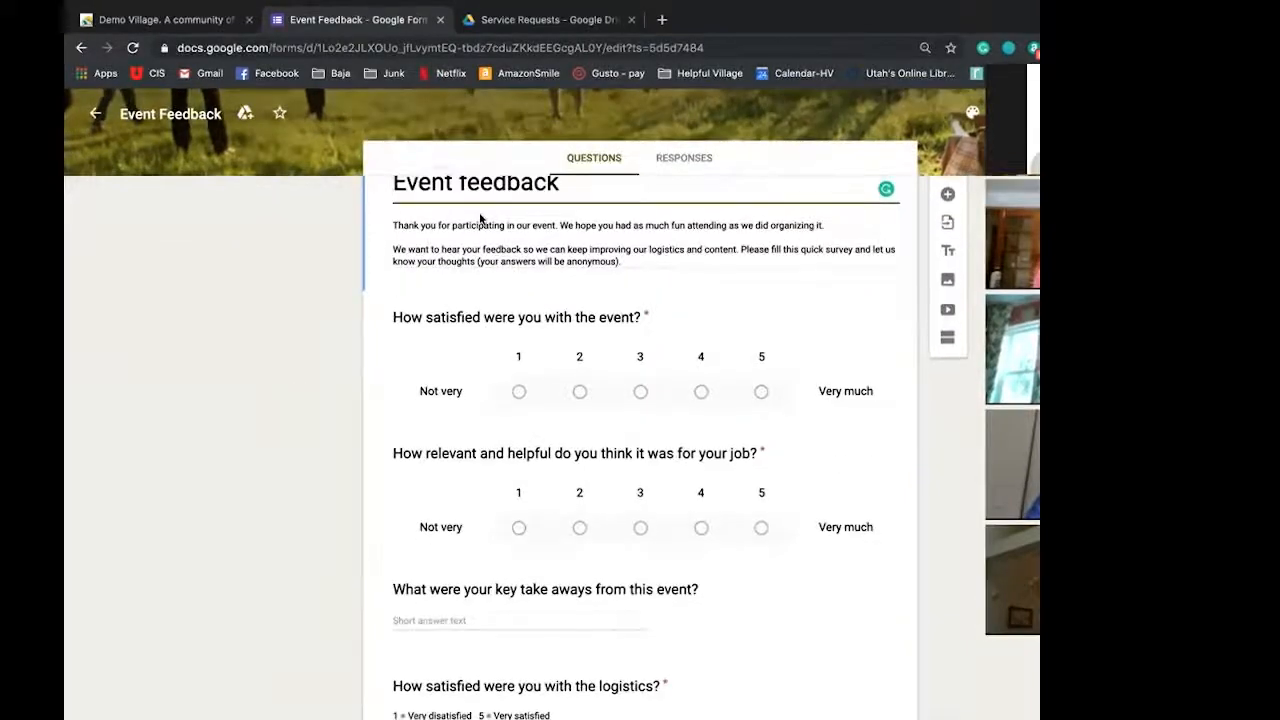
scroll(290, 362, "down", 1)
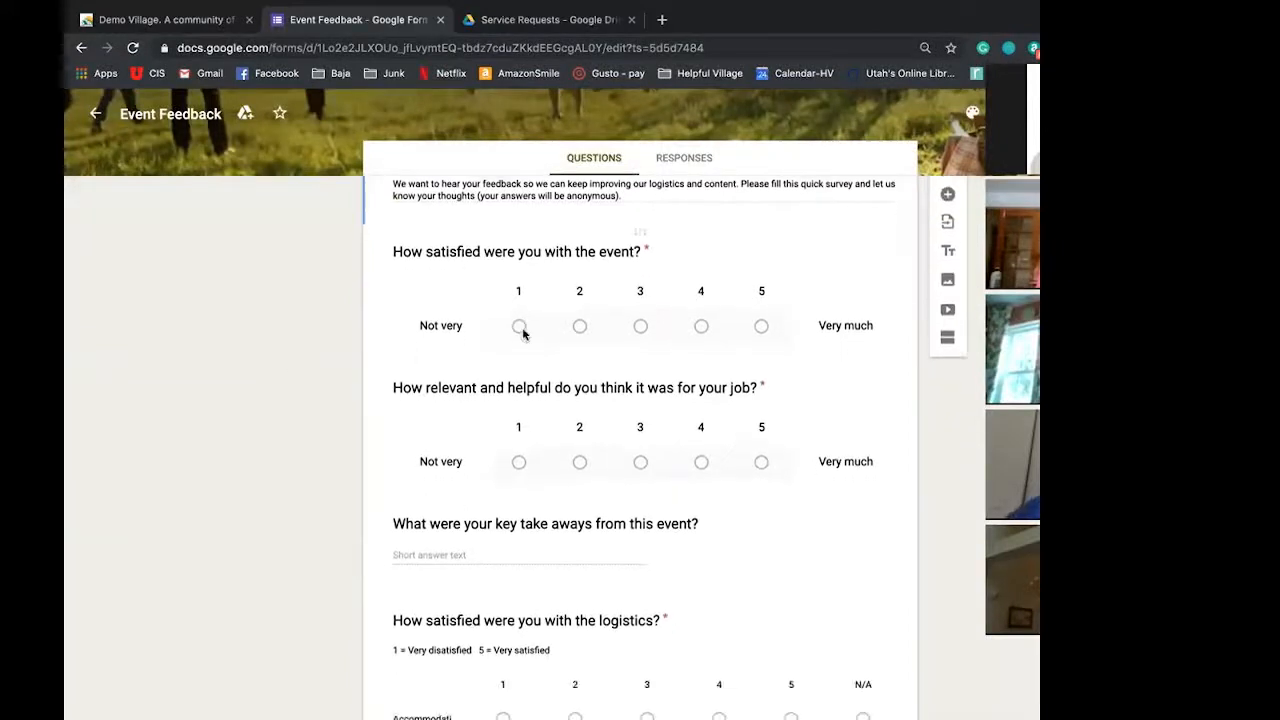
scroll(461, 418, "down", 2)
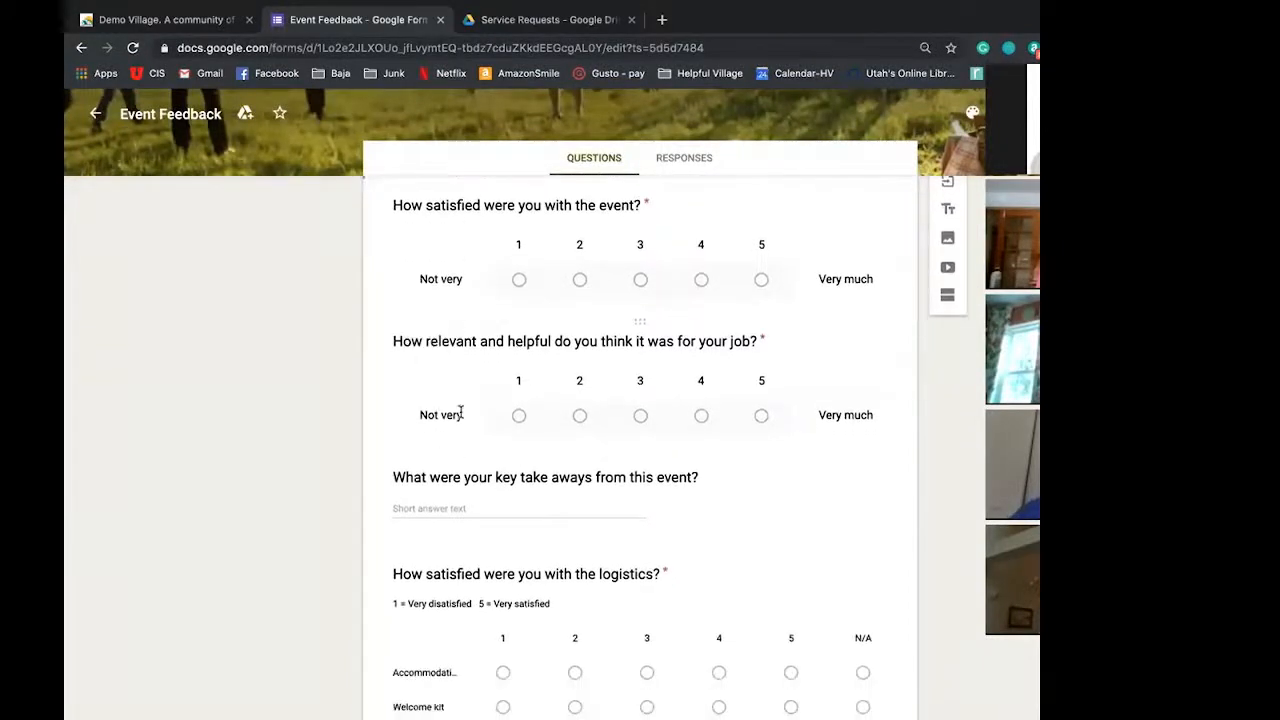
scroll(578, 425, "down", 5)
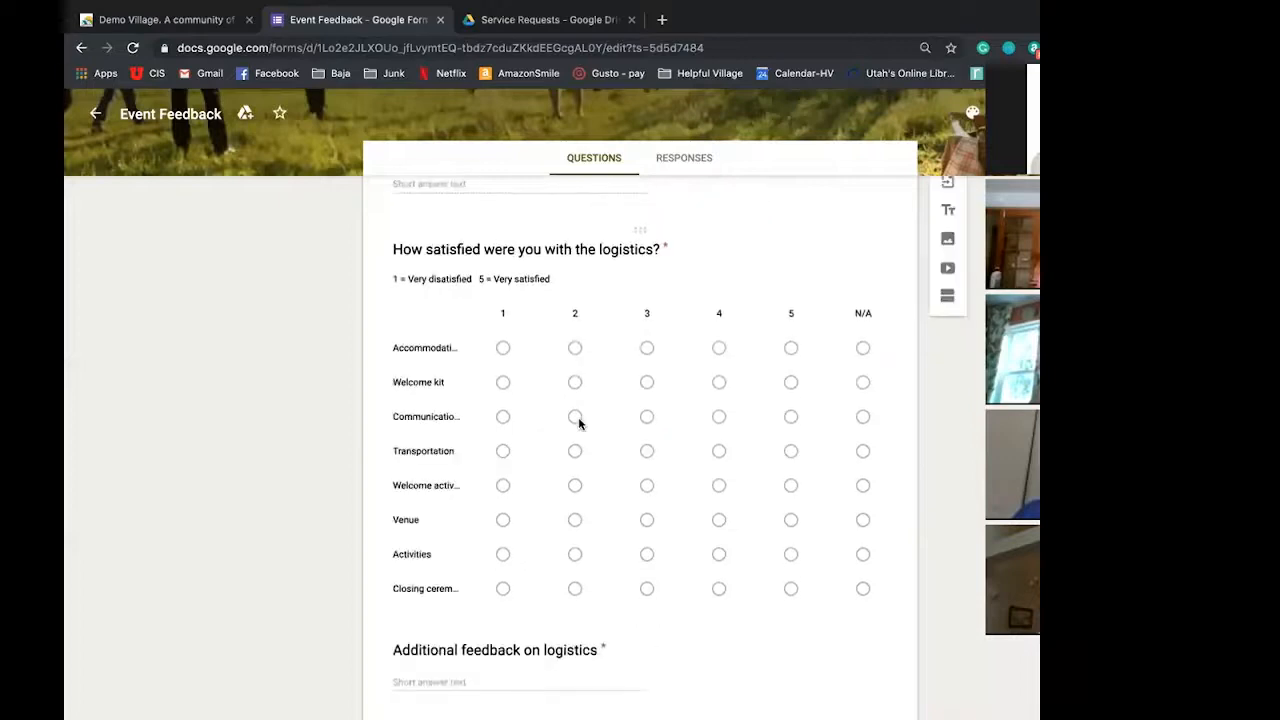
scroll(708, 450, "down", 4)
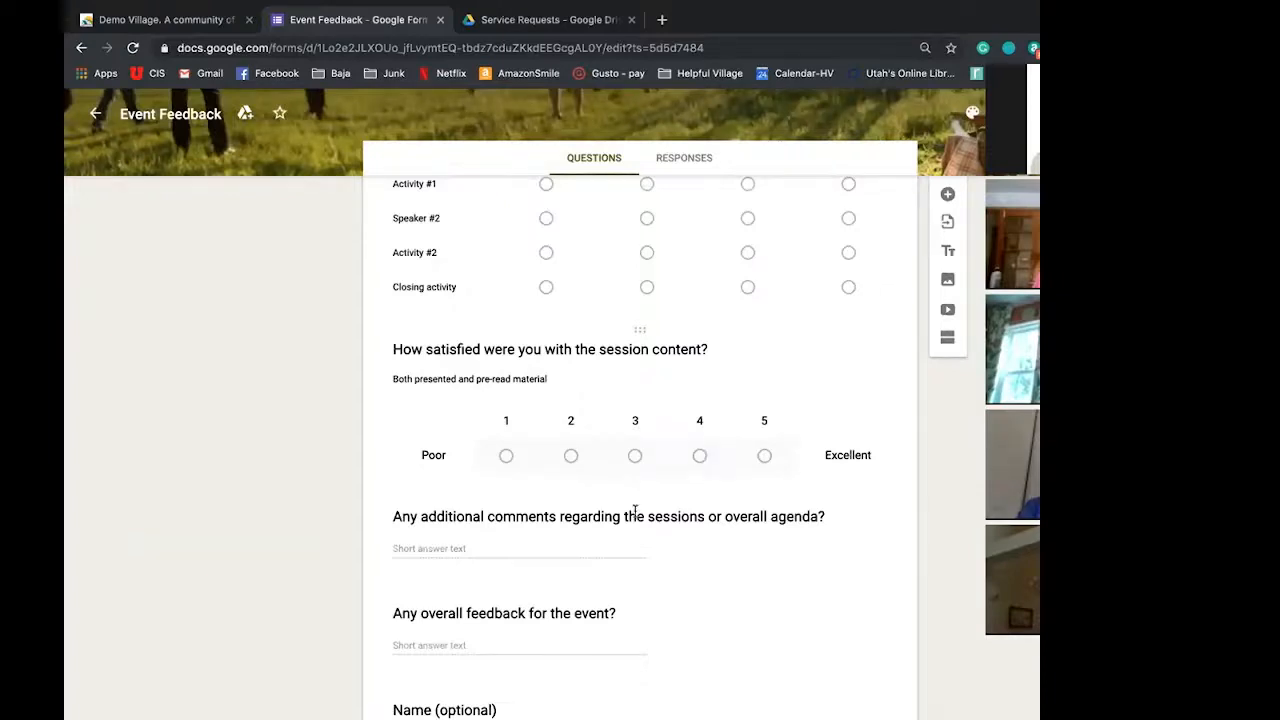
scroll(633, 511, "up", 15)
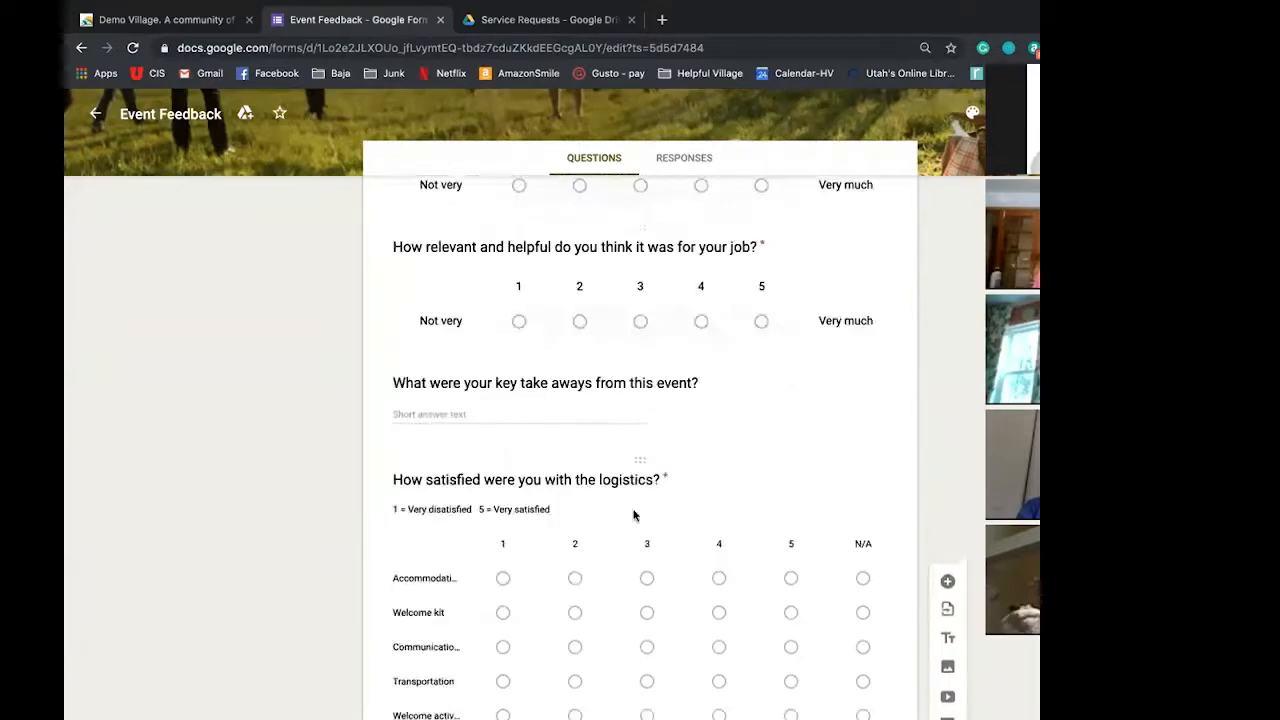
scroll(633, 511, "up", 1)
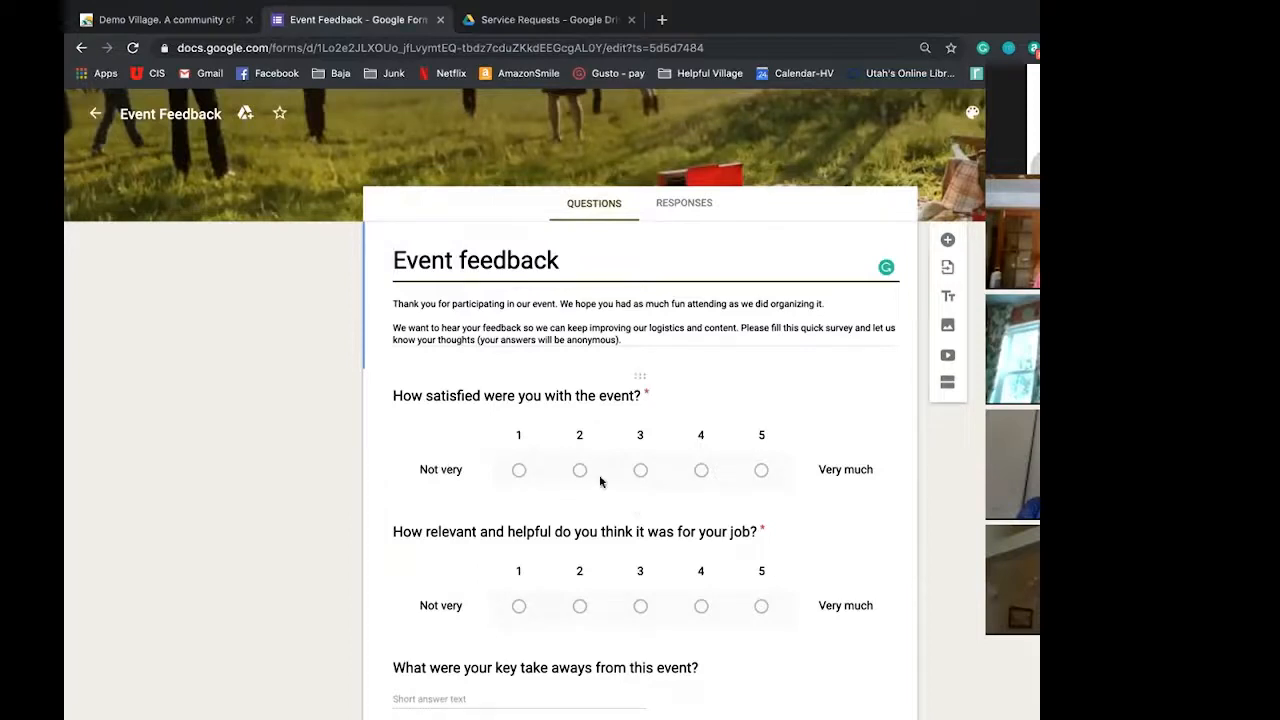
left_click(699, 205)
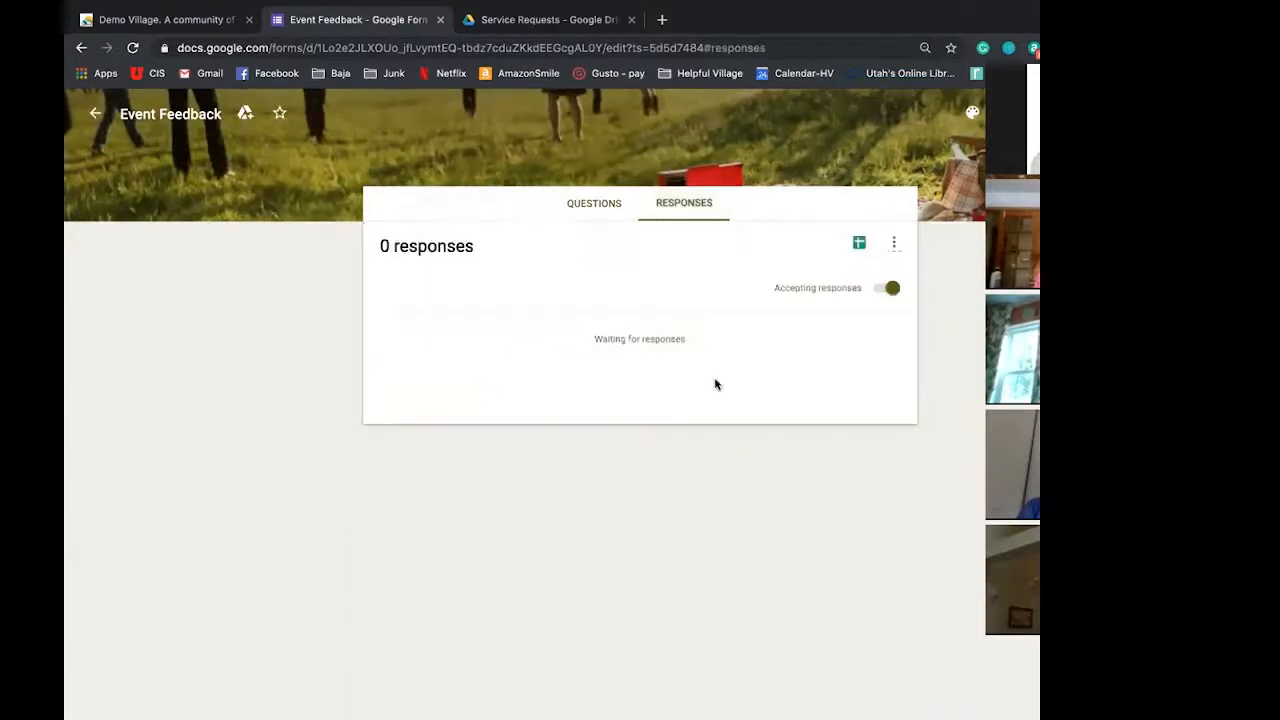
left_click(576, 205)
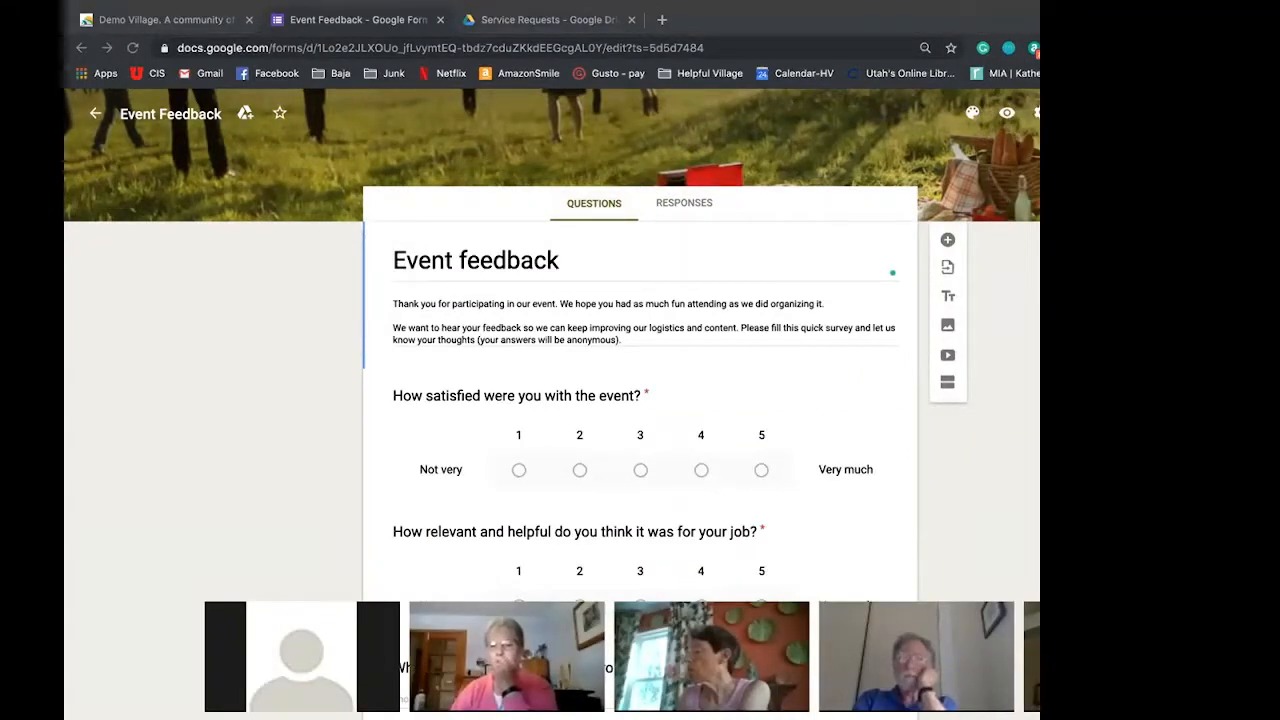
- Open the send options for the Event Feedback form and show its HTML embed code
left_click(1095, 113)
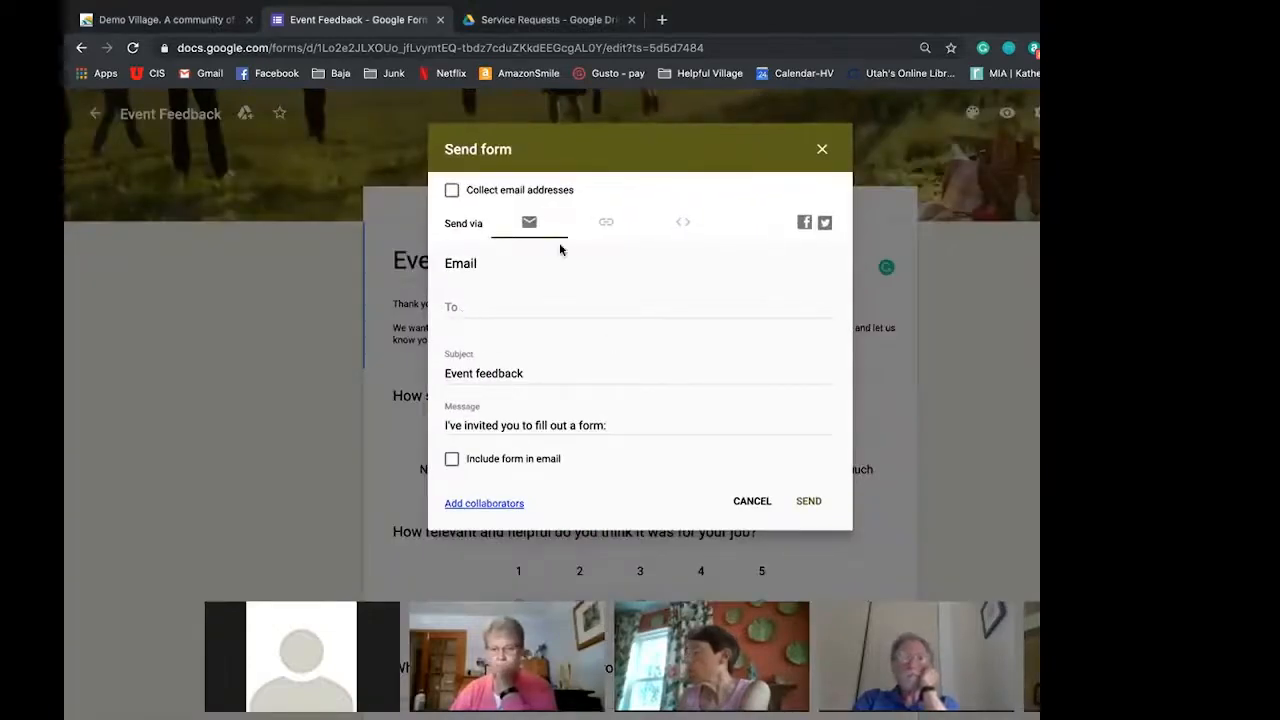
left_click(607, 224)
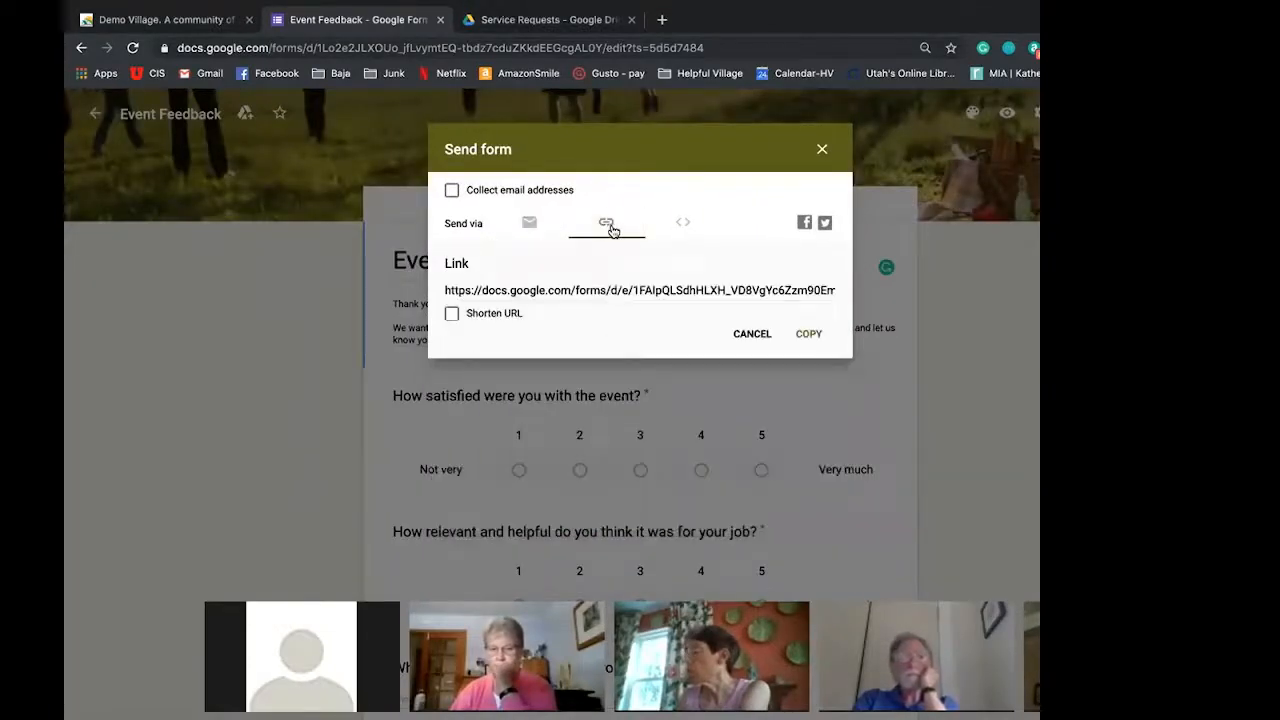
left_click(683, 224)
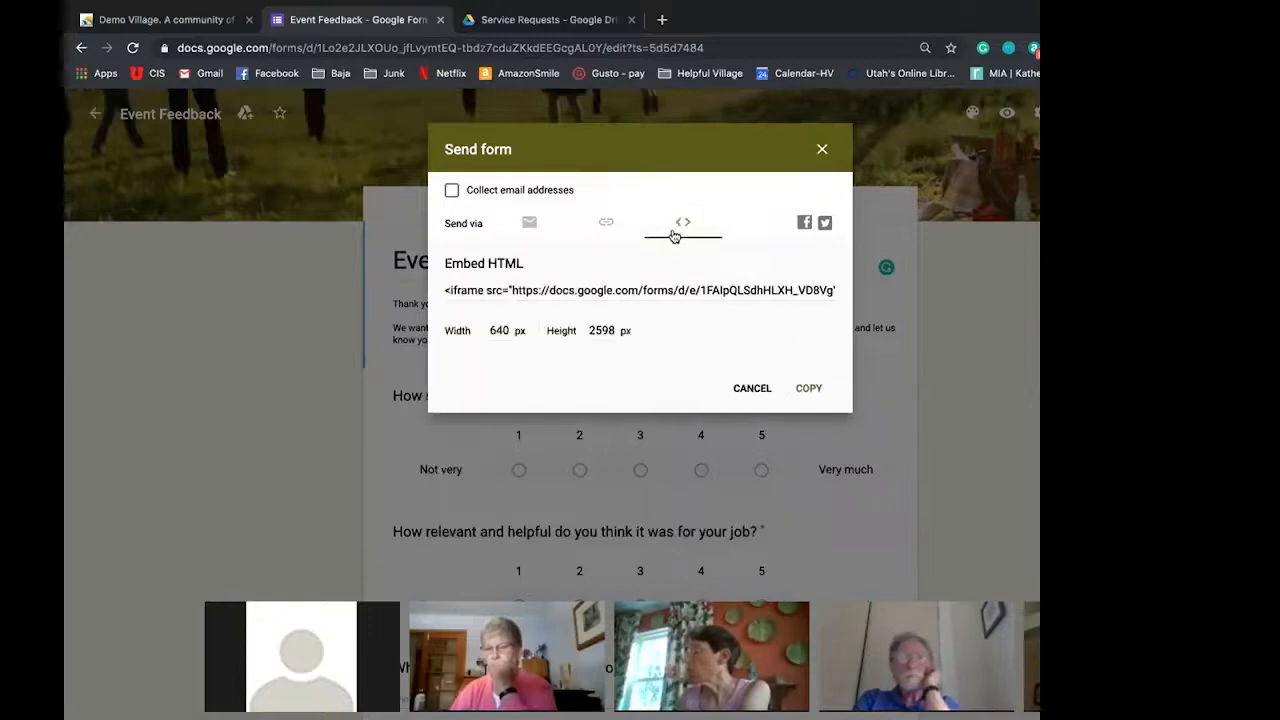
left_click(462, 292)
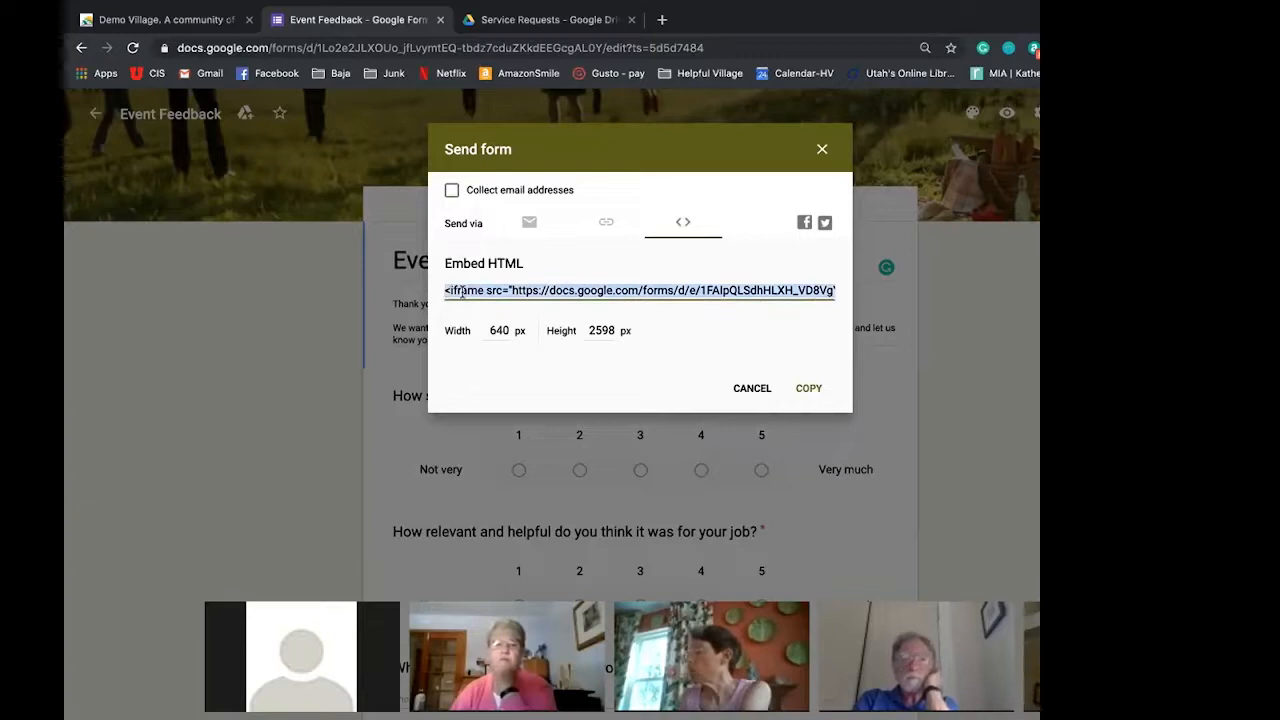
- Set the embedded form's width to 1000 px and copy the HTML embed code
left_click(502, 326)
key("BackSpace")
key("BackSpace")
key("BackSpace")
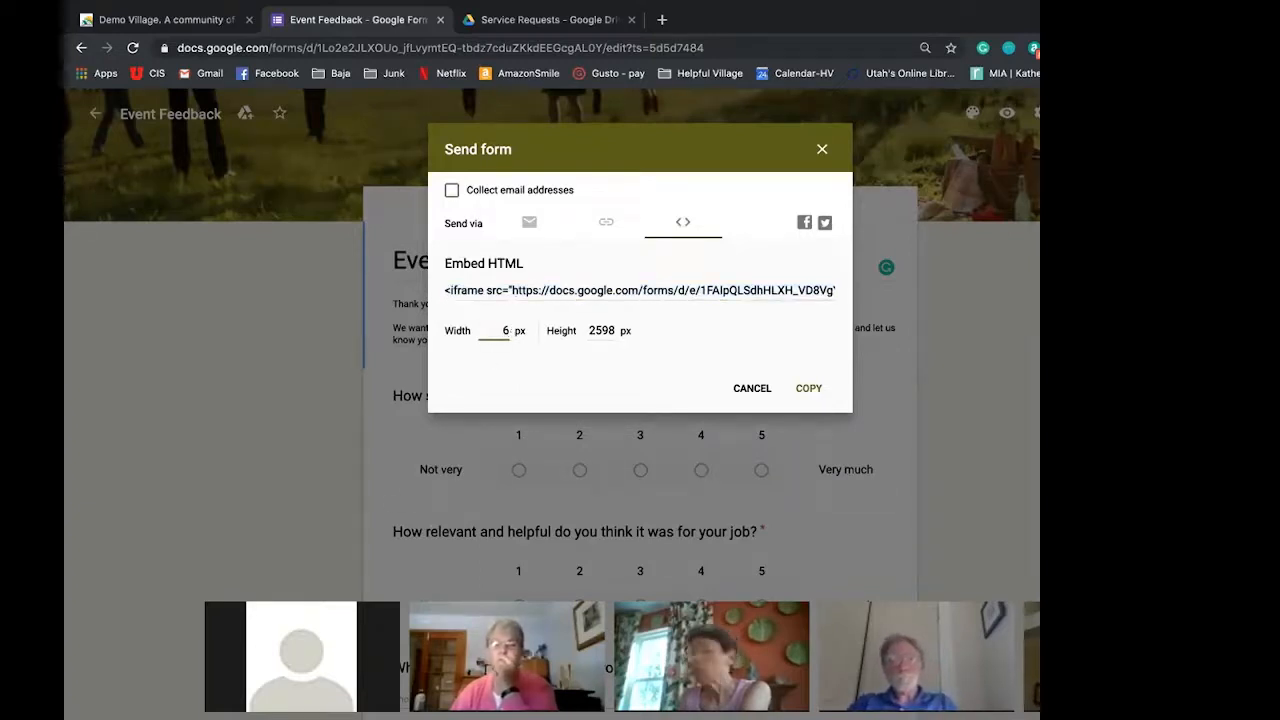
type("1000")
left_click(512, 290)
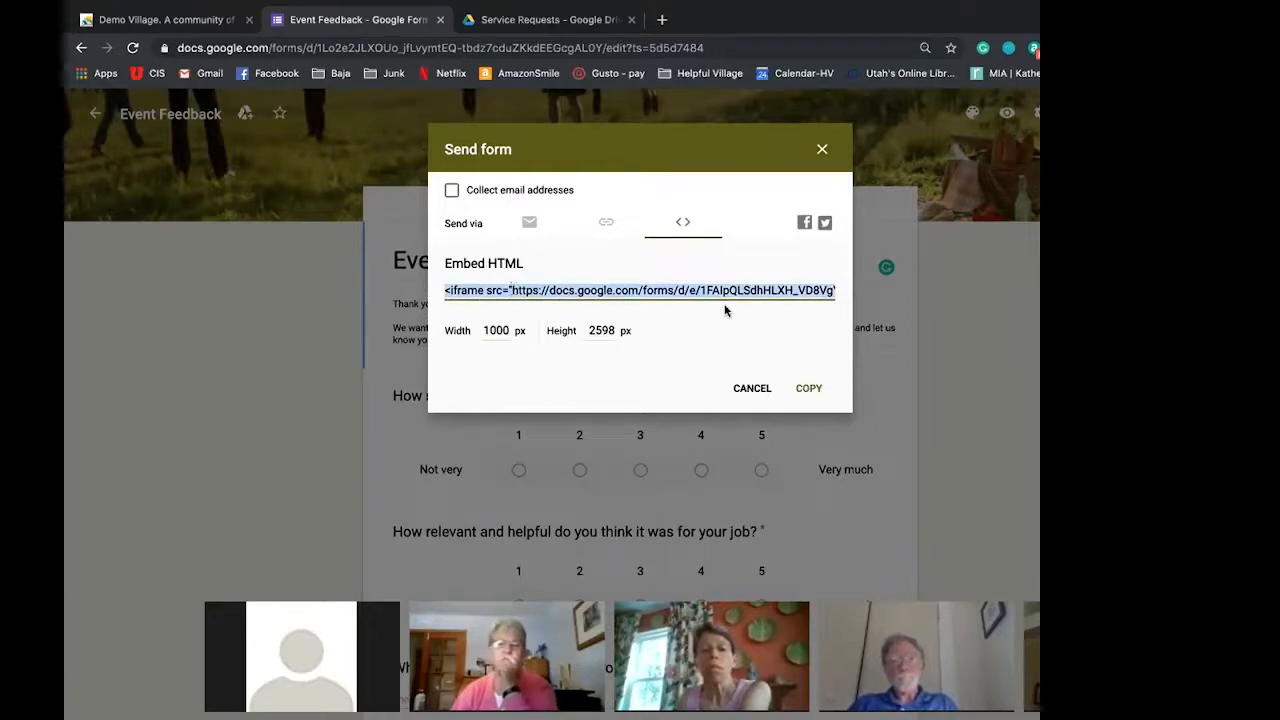
left_click(808, 389)
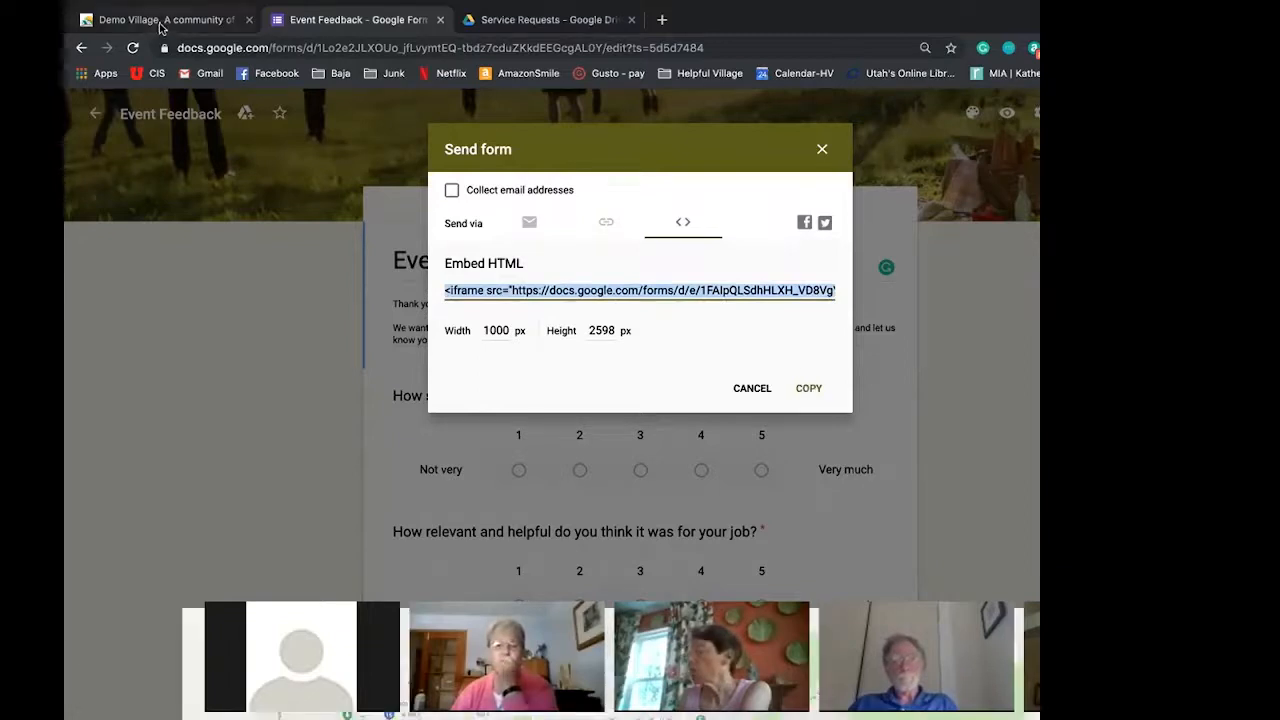
- Switch to the Demo Village website and start a new editable page from the list of editable pages
left_click(161, 28)
mouse_move(905, 162)
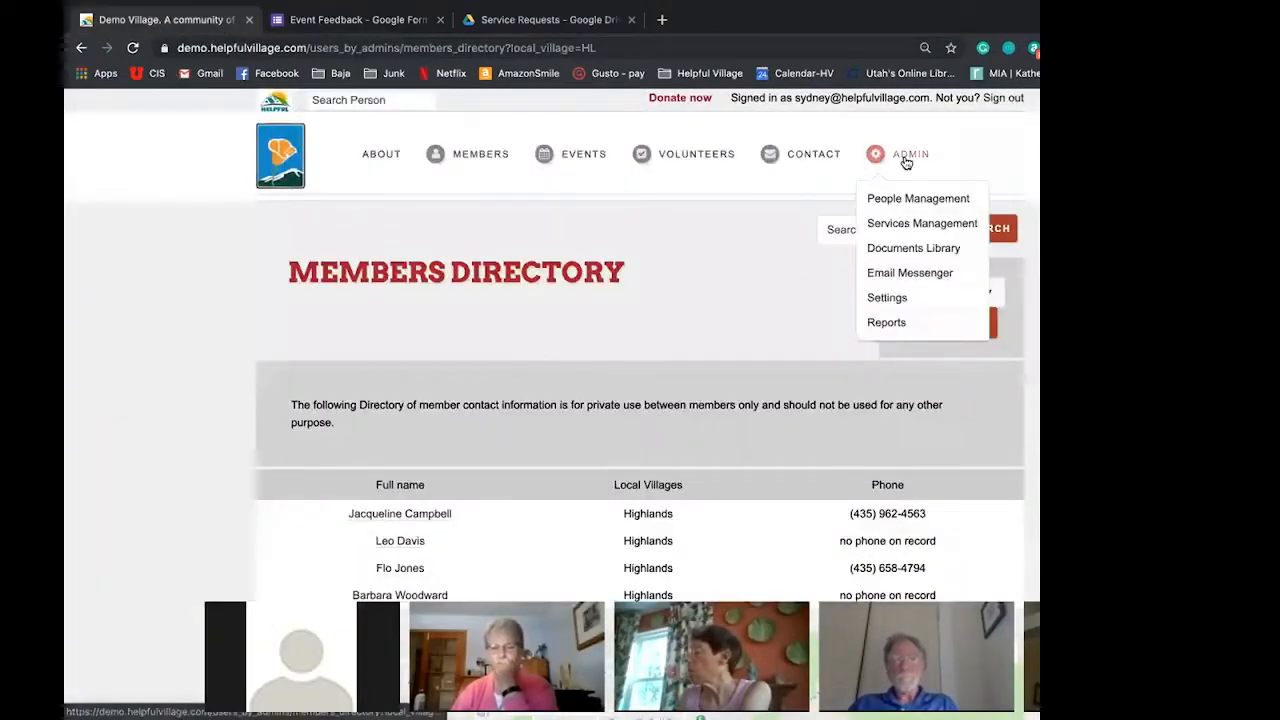
mouse_move(887, 303)
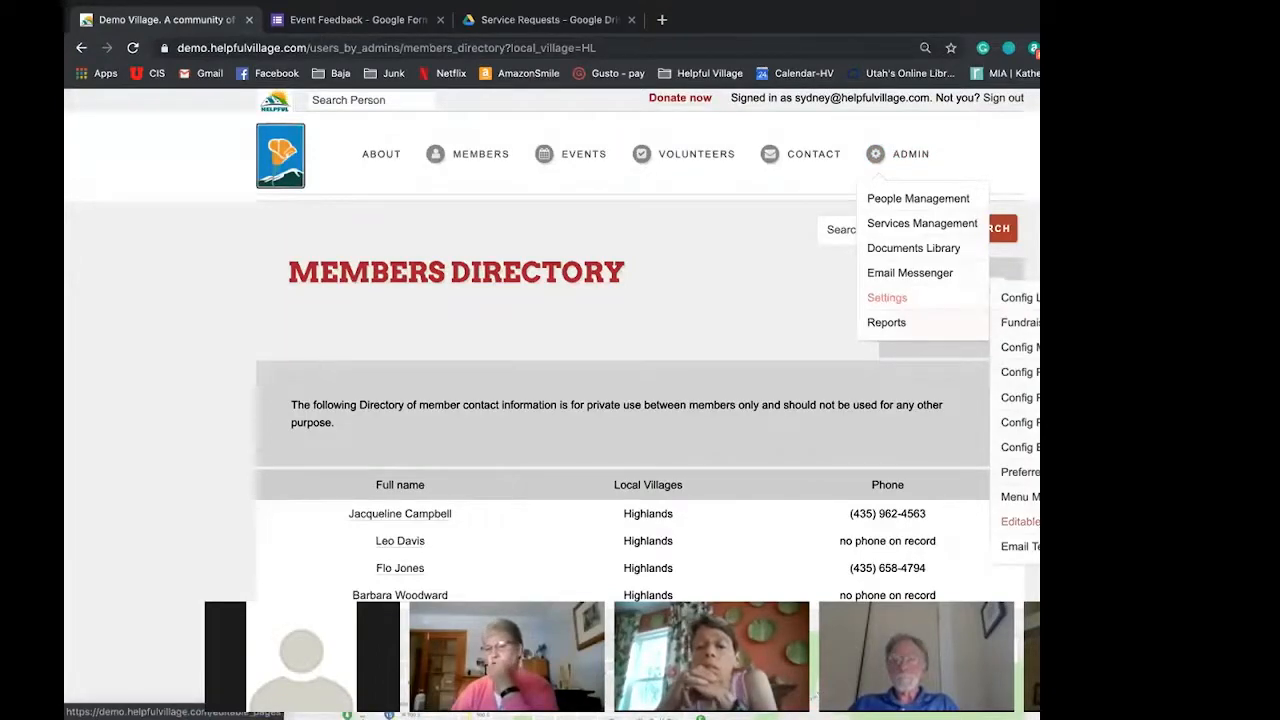
left_click(1020, 521)
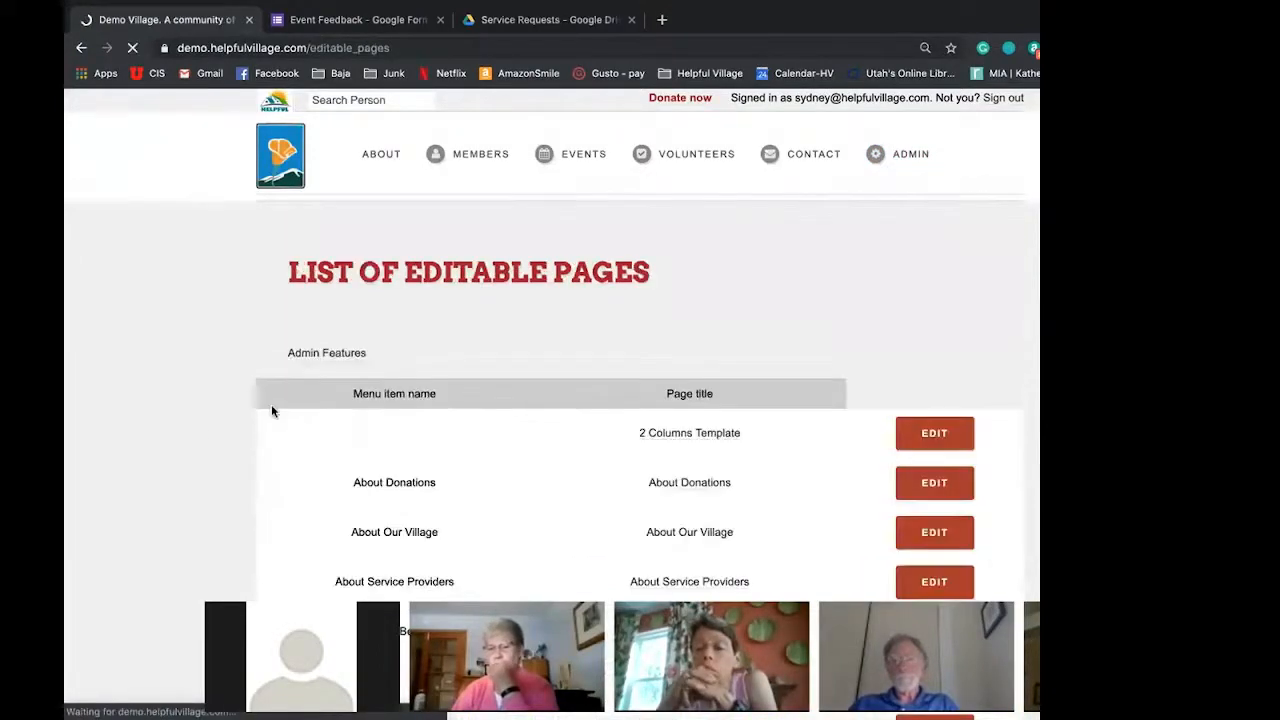
scroll(199, 425, "down", 5)
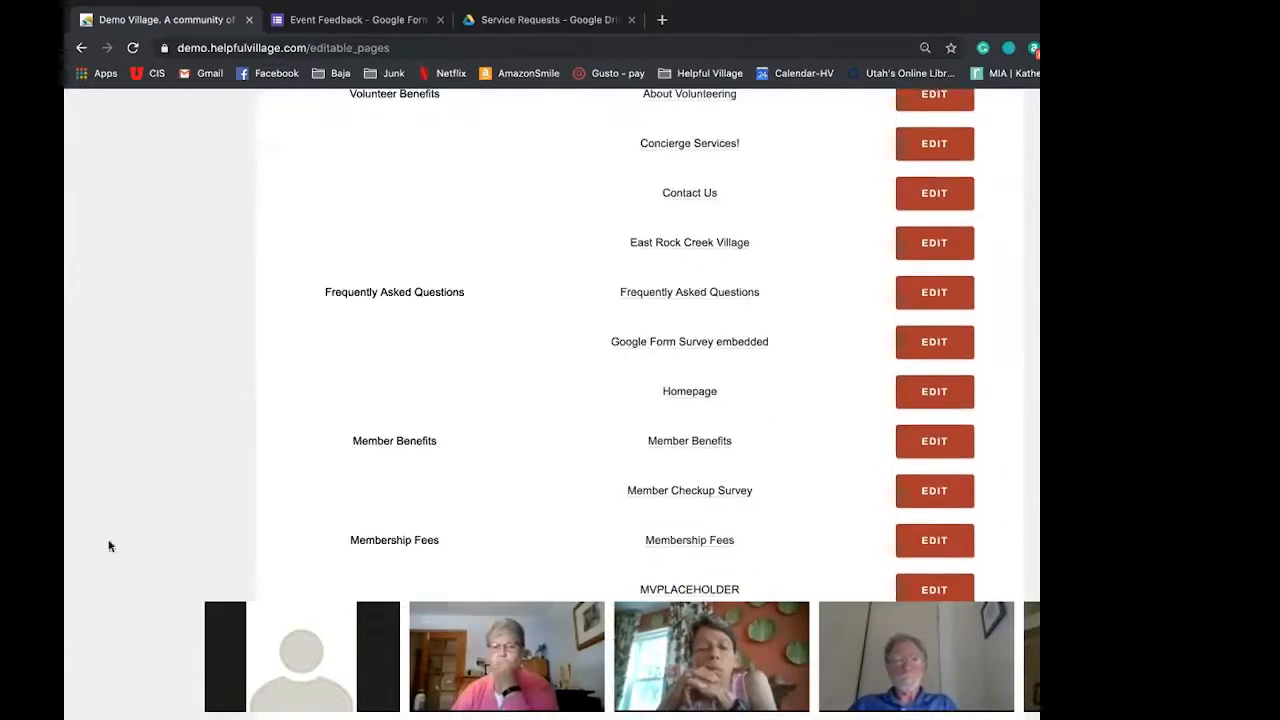
scroll(360, 514, "down", 4)
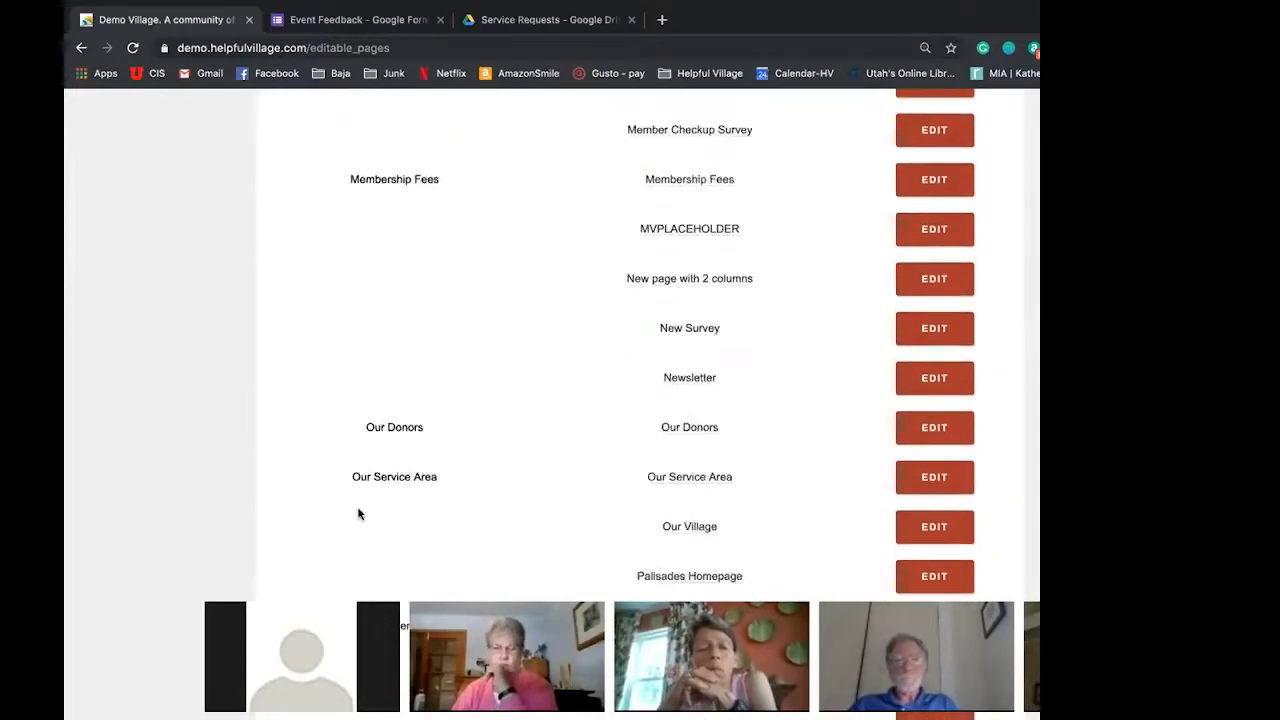
scroll(358, 514, "down", 9)
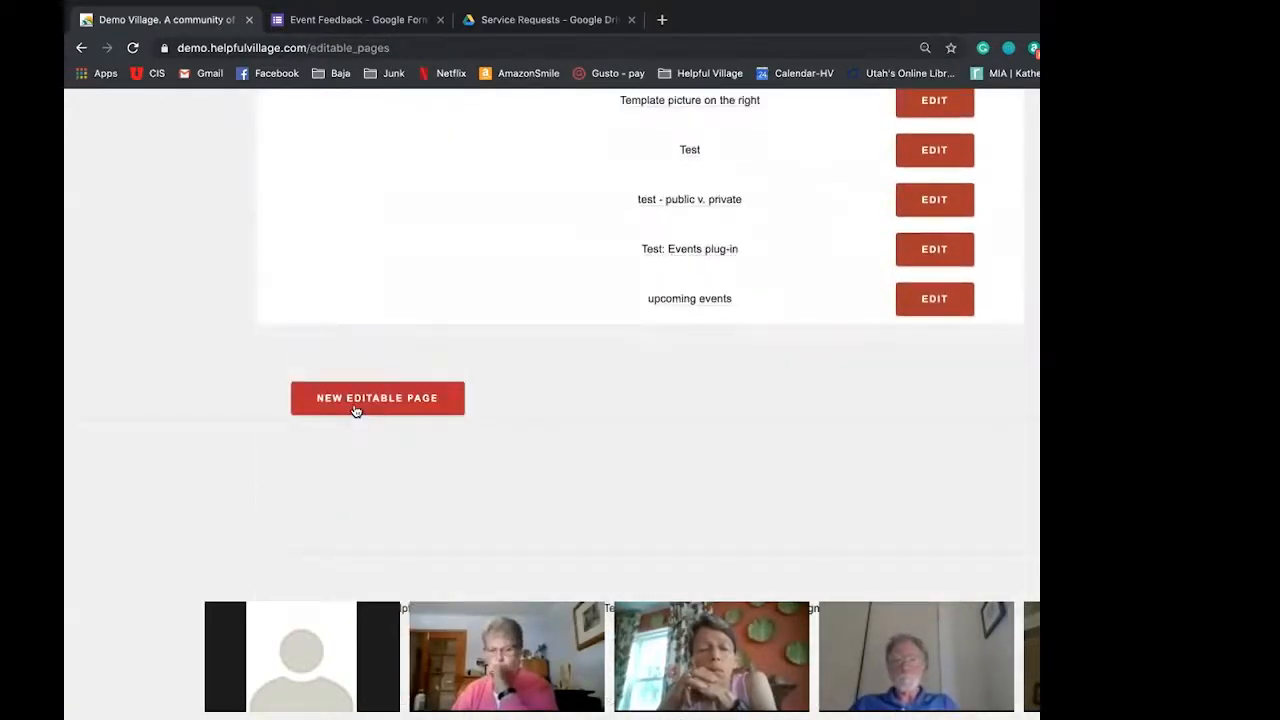
left_click(355, 408)
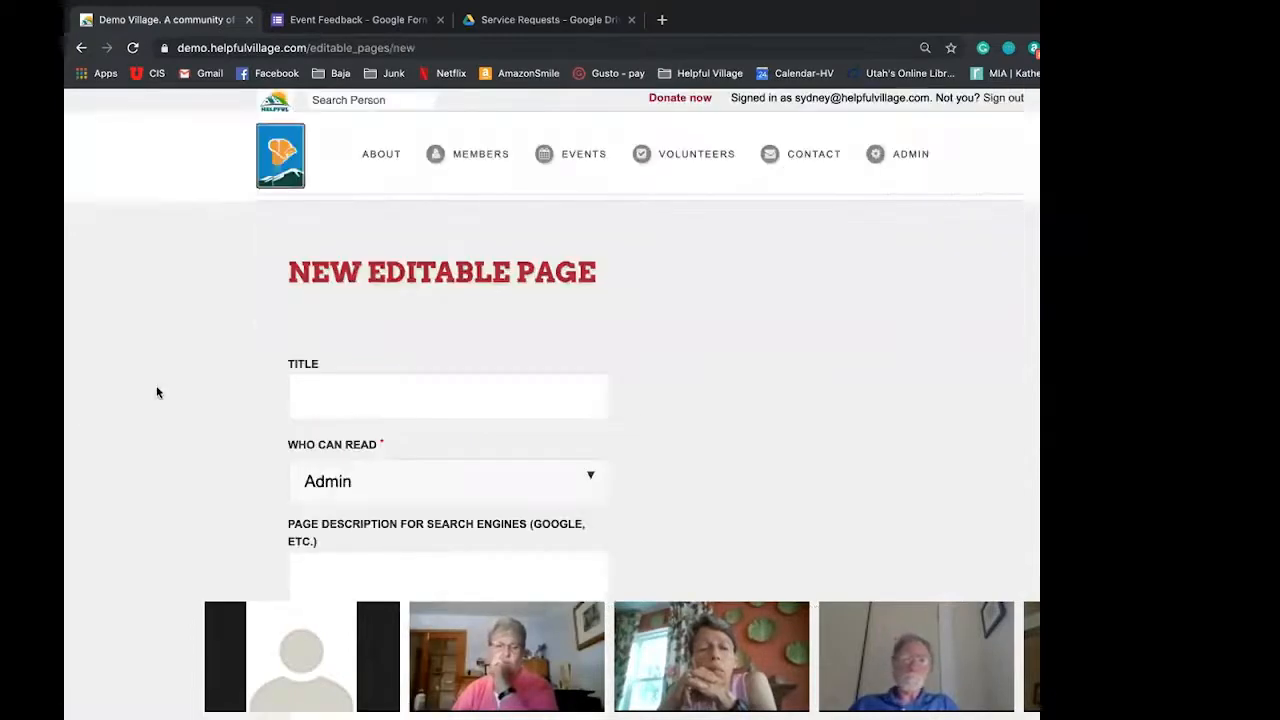
- Title the new page "Events Survey" and set who can read it to Public
scroll(156, 392, "down", 2)
left_click(370, 232)
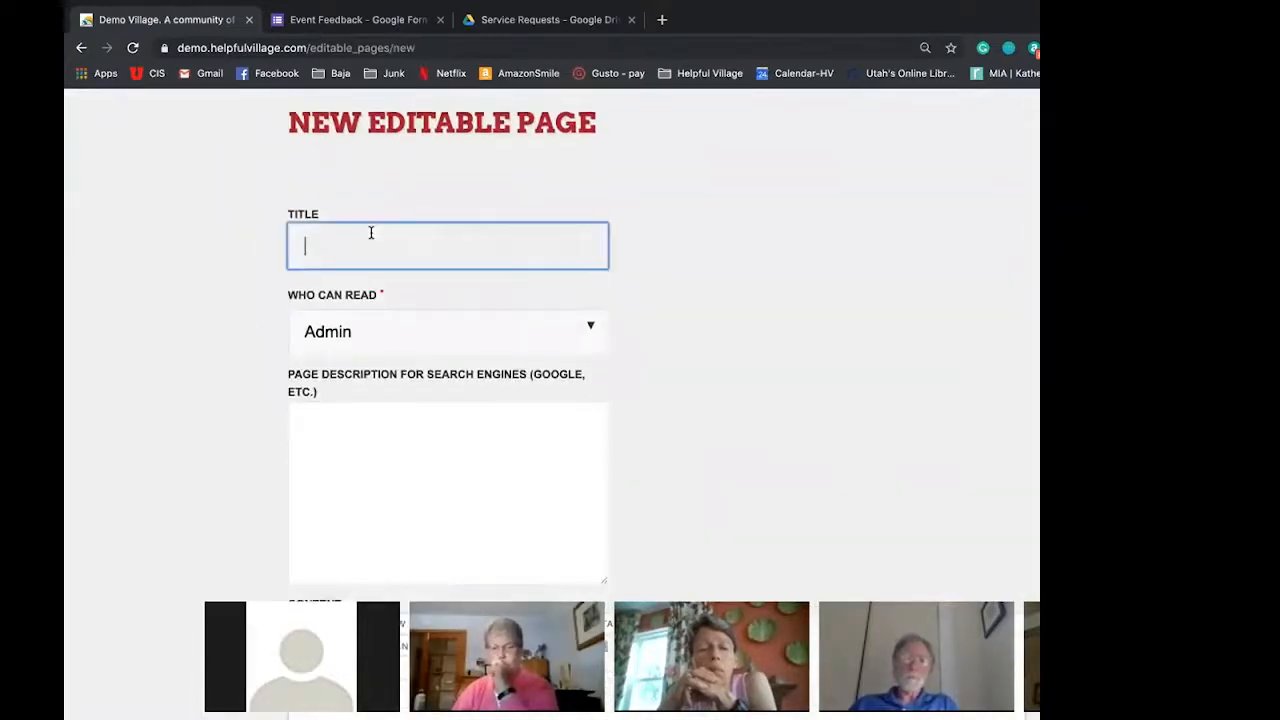
type("Survey ")
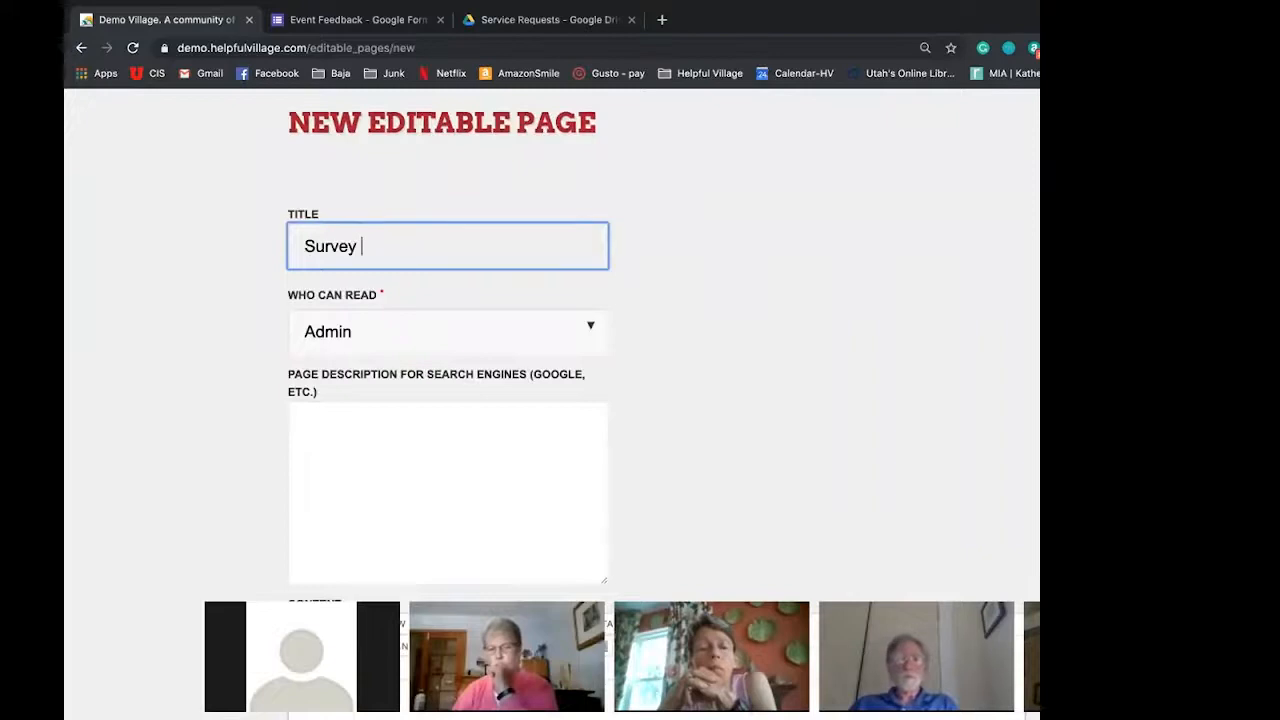
type("Events")
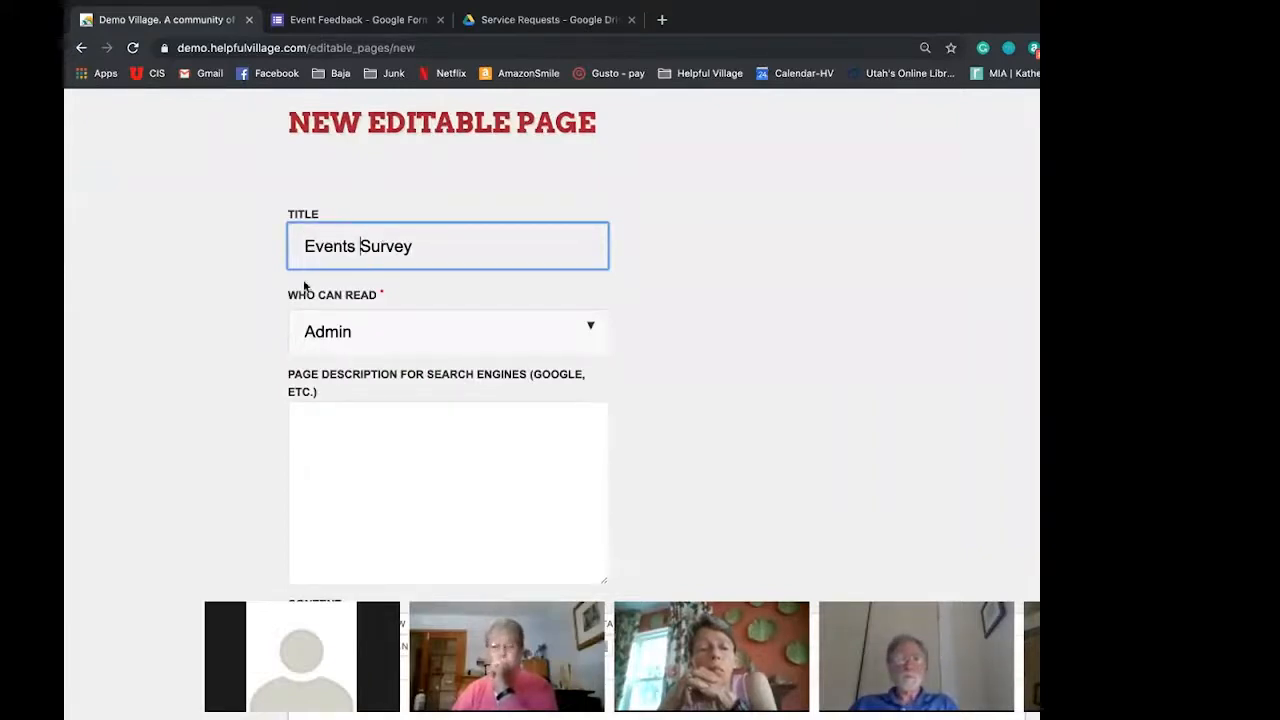
left_click(357, 297)
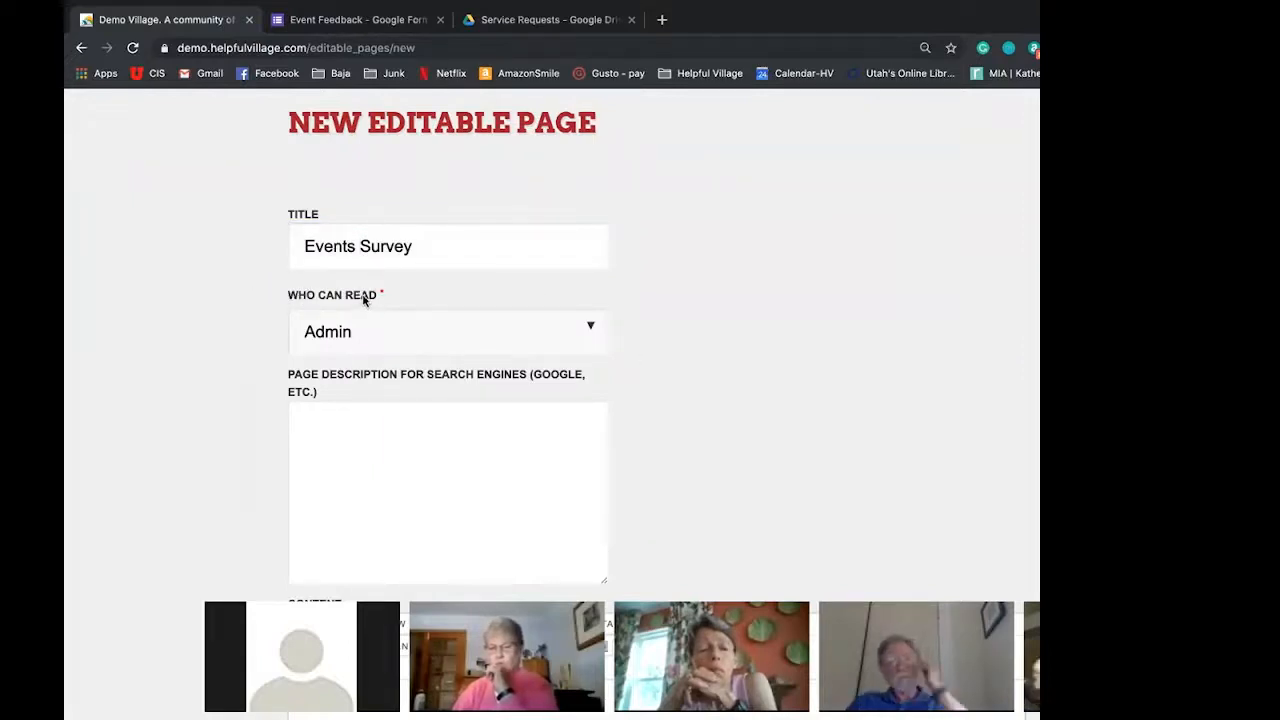
left_click(590, 326)
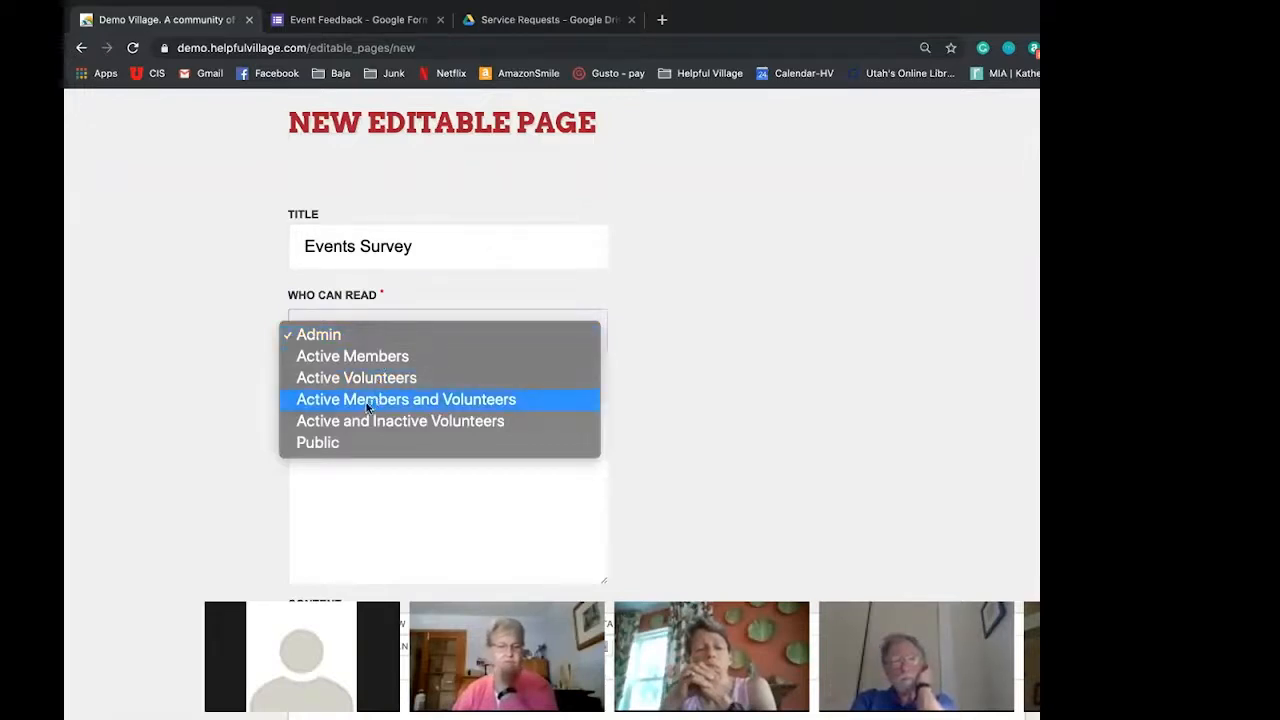
left_click(326, 444)
- Insert the copied Google Form iframe code into the page content's source code and apply it
scroll(294, 400, "down", 1)
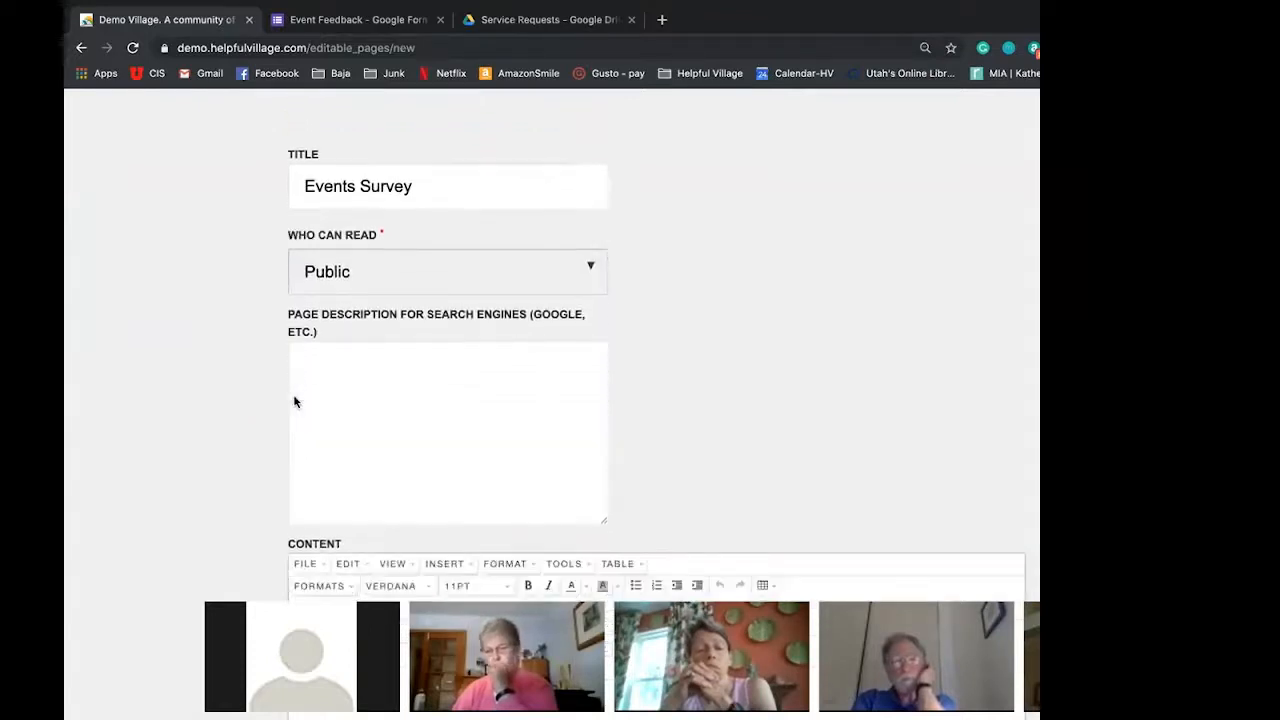
scroll(294, 402, "down", 4)
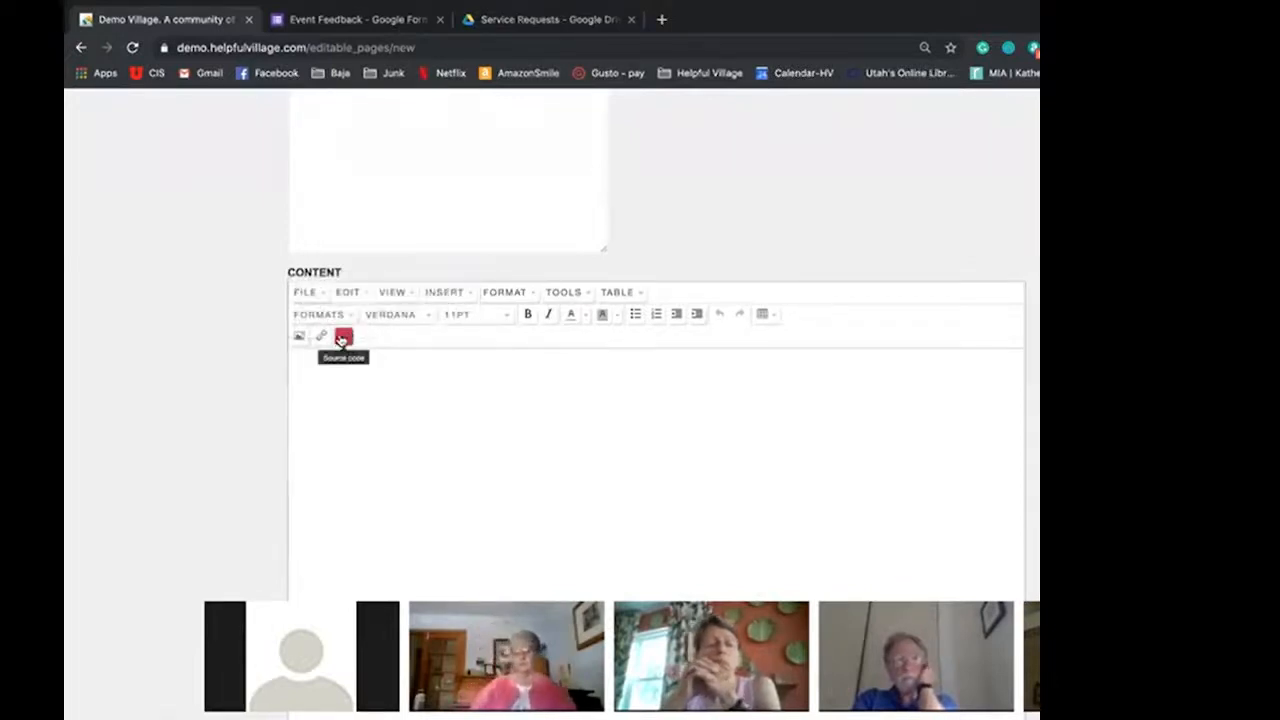
left_click(342, 338)
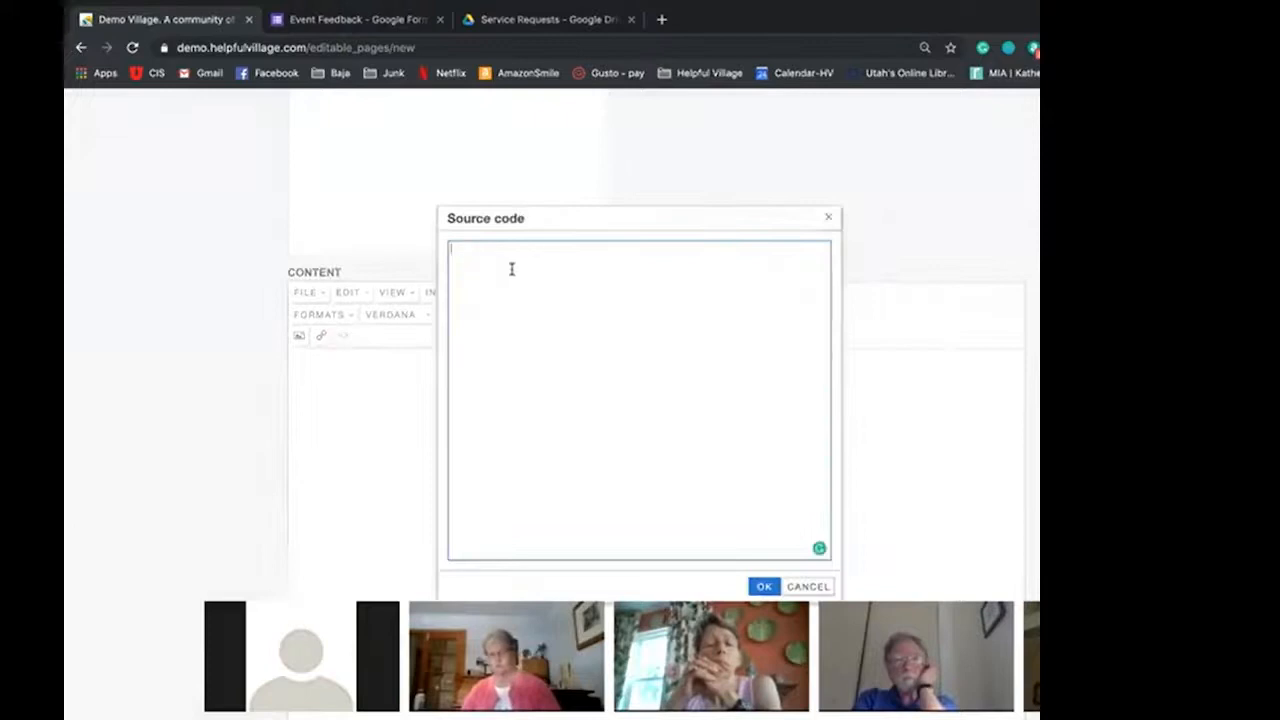
type("<iframe src=\"https://docs.google.com/forms/d/e/1FAIpQLSdnHLXH_VD8VgYc6Zzm90Emuj9_3m6hSi5HUvbzo09h5g/viewform?embedded=true\" width=\"1000\" height=\"2598\" frameborder=\"0\" marginheight=\"0\" marginwidth=\"0\">Loading…</iframe>")
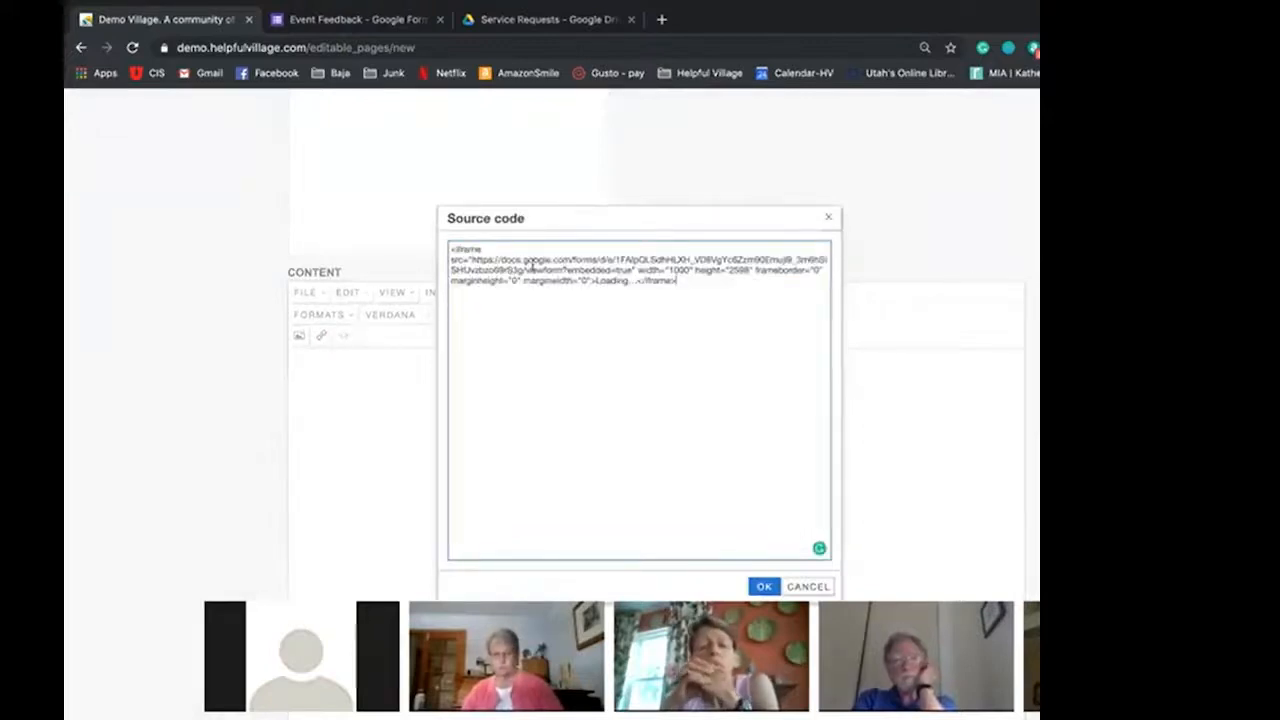
left_click_drag(500, 260, 723, 278)
left_click(724, 280)
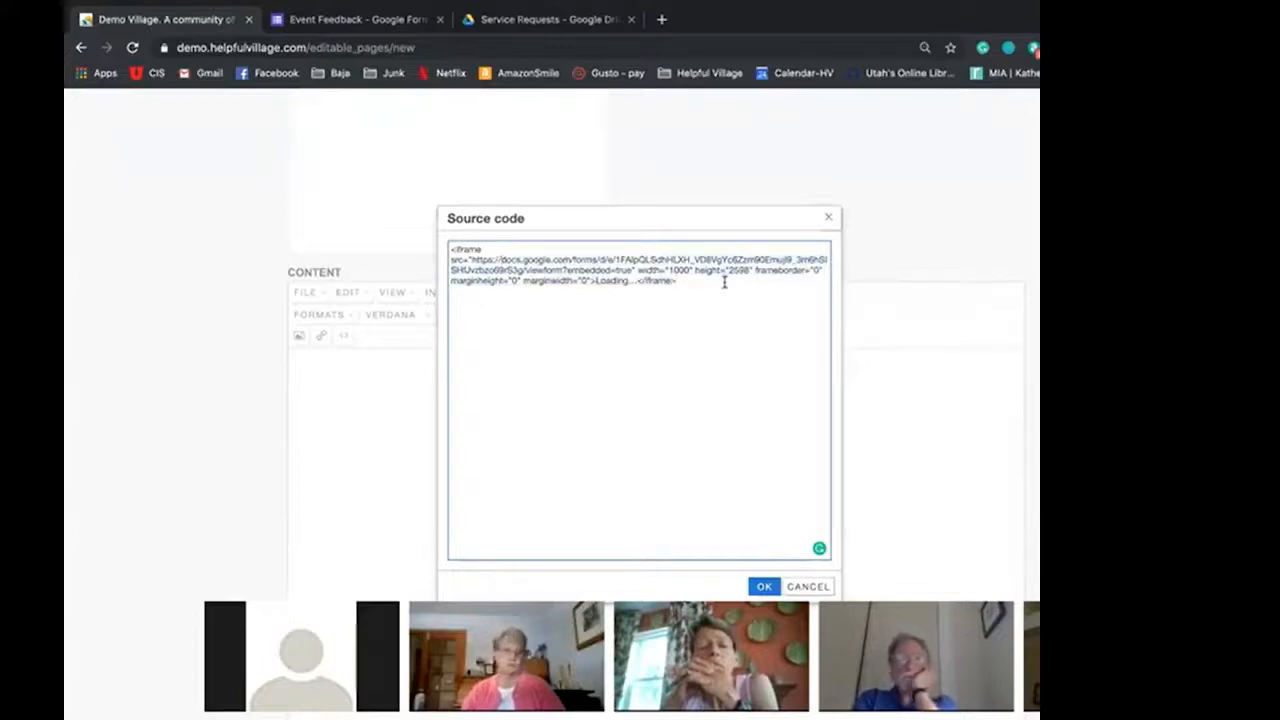
scroll(750, 416, "down", 2)
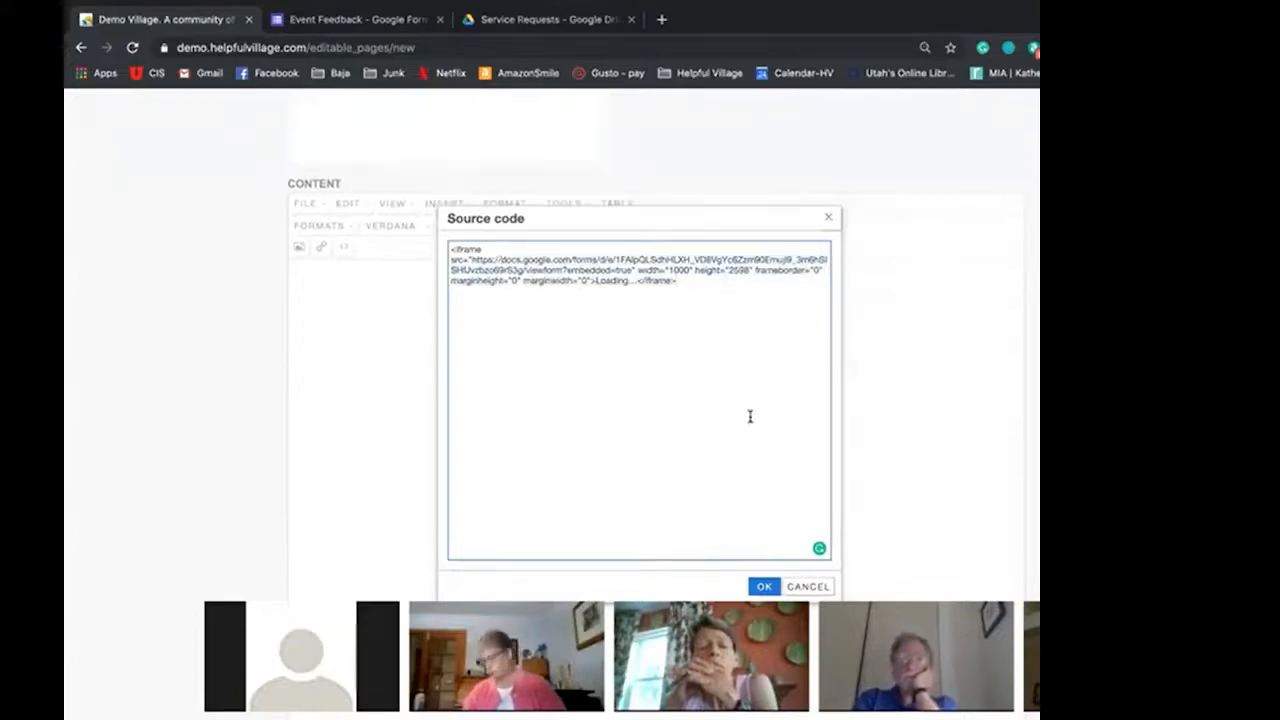
left_click(764, 587)
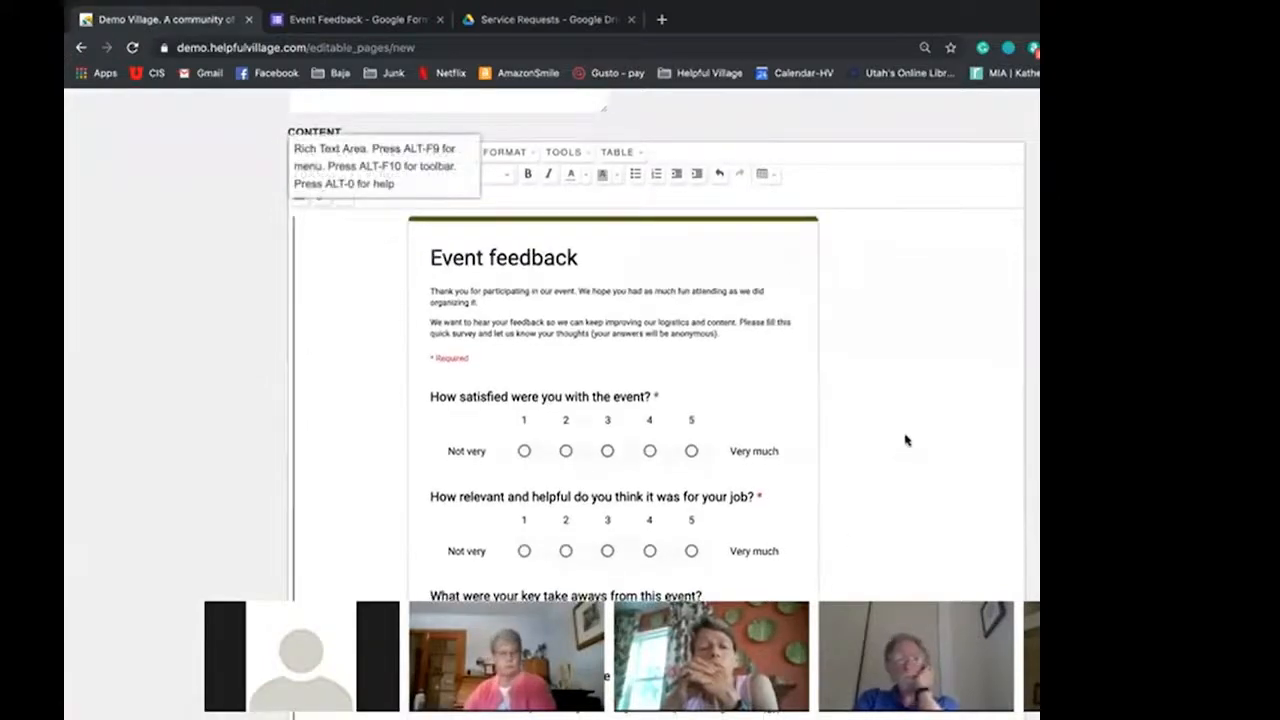
- Save the new editable page with the embedded event feedback form
scroll(903, 455, "down", 10)
scroll(905, 440, "down", 10)
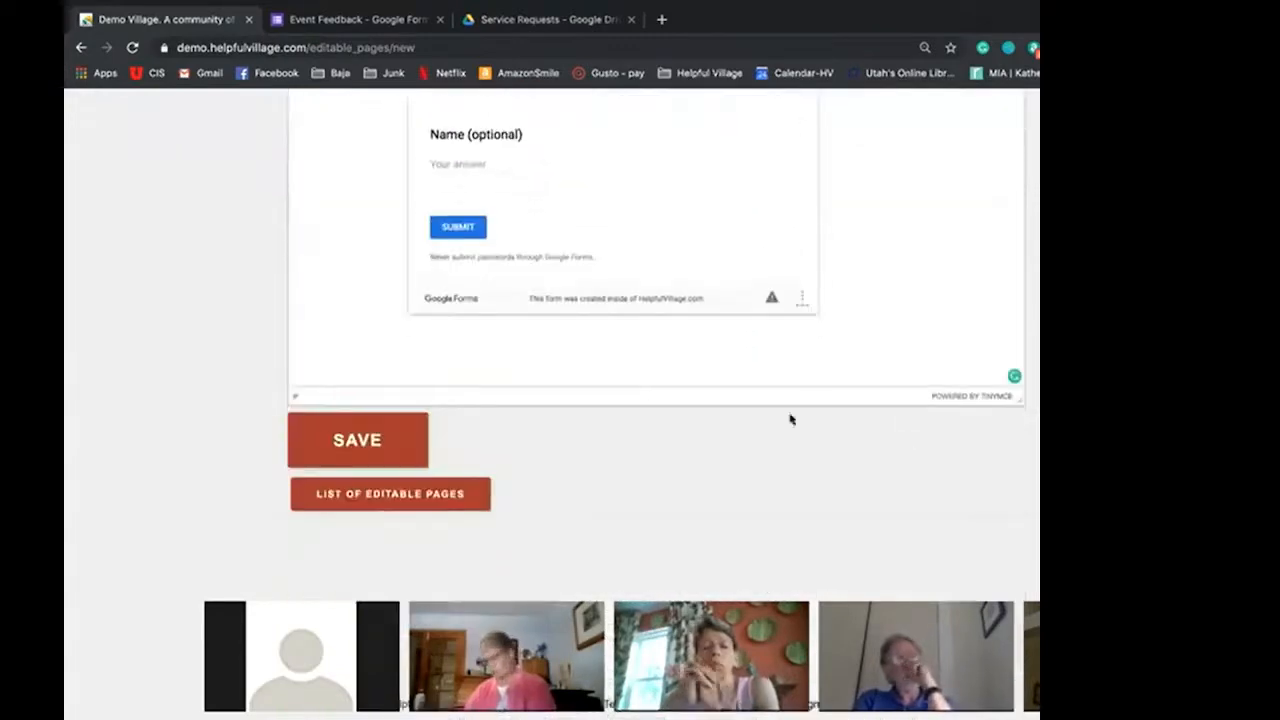
left_click(368, 440)
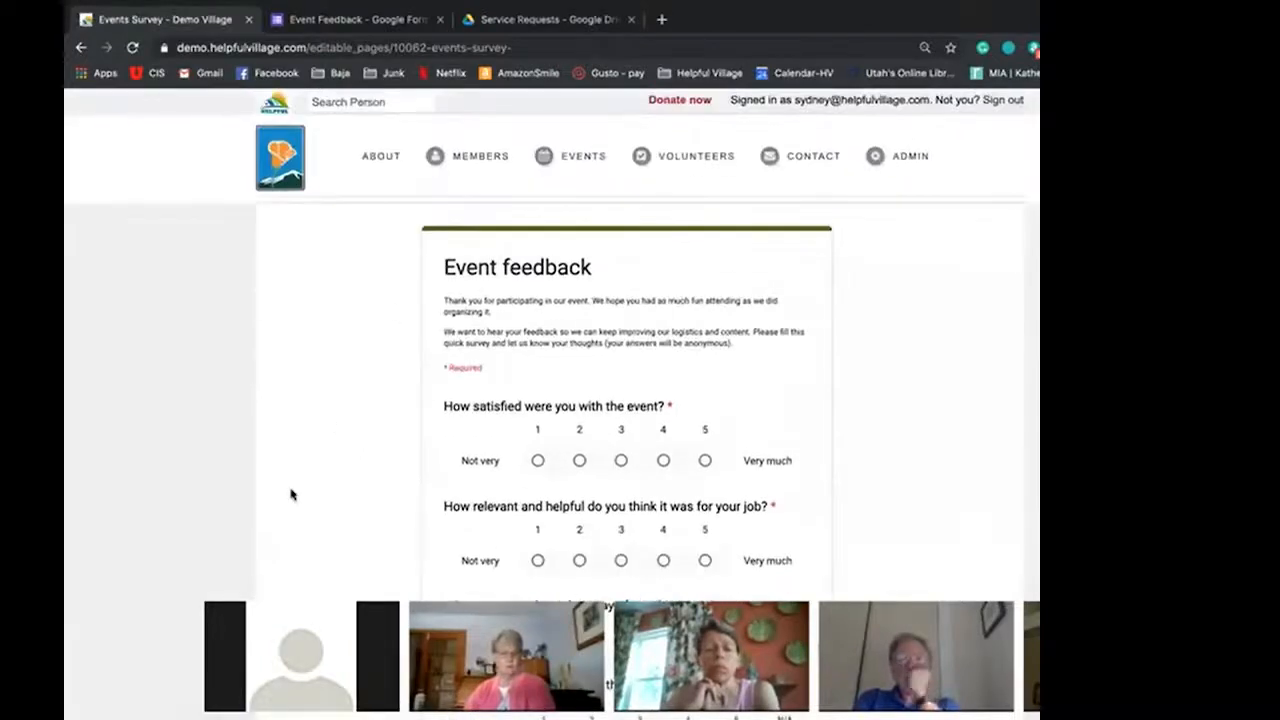
- Test the embedded survey on the saved page by rating event satisfaction 4 and relevance to the job 3
scroll(190, 460, "down", 2)
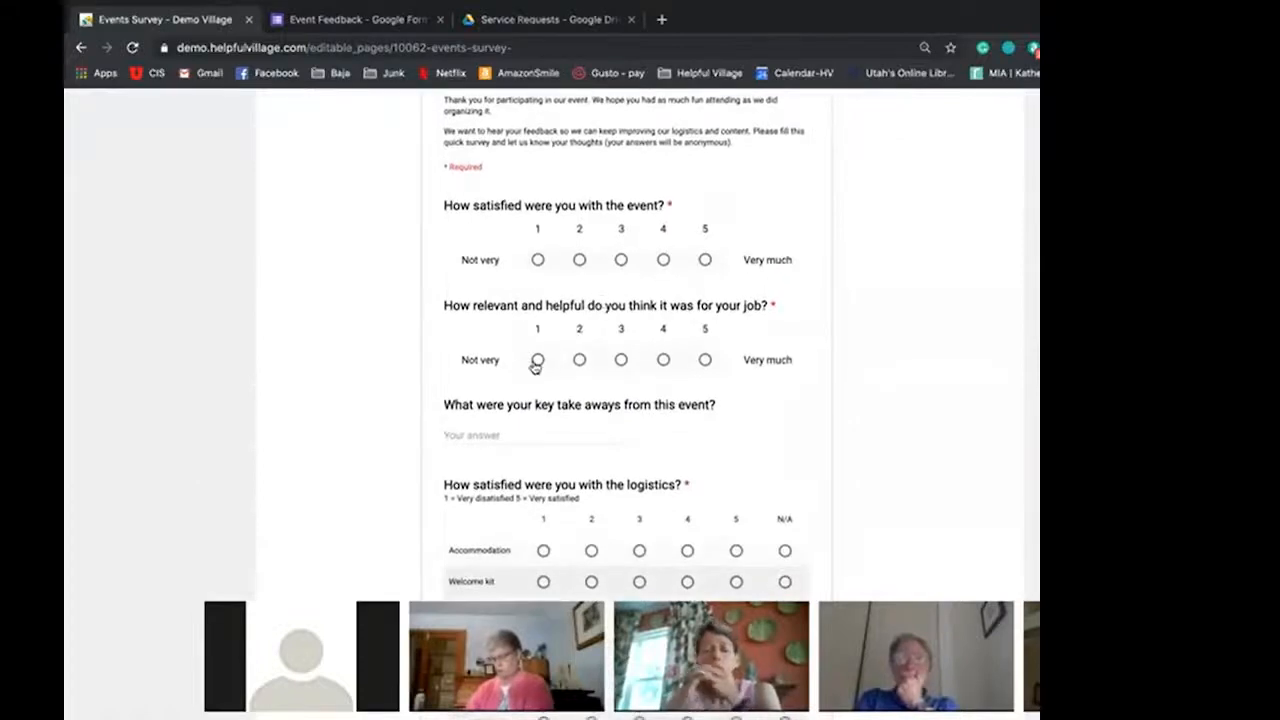
scroll(531, 363, "up", 2)
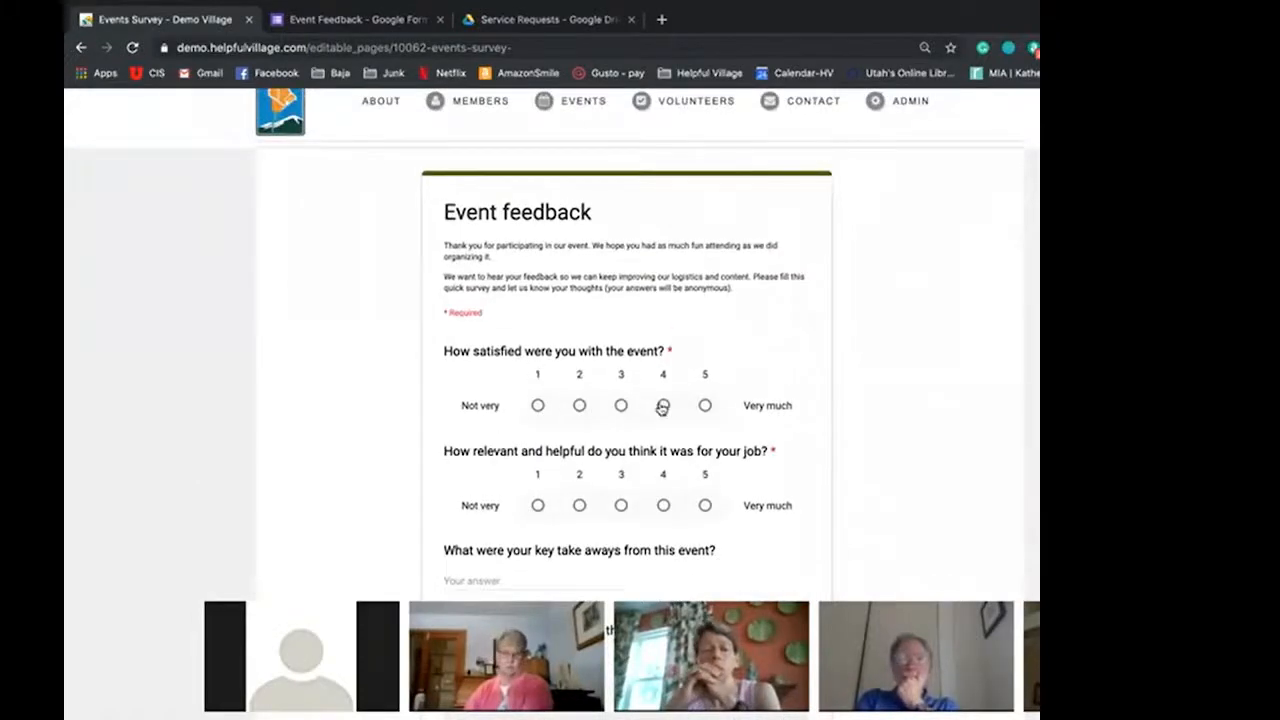
left_click(663, 405)
scroll(660, 408, "down", 2)
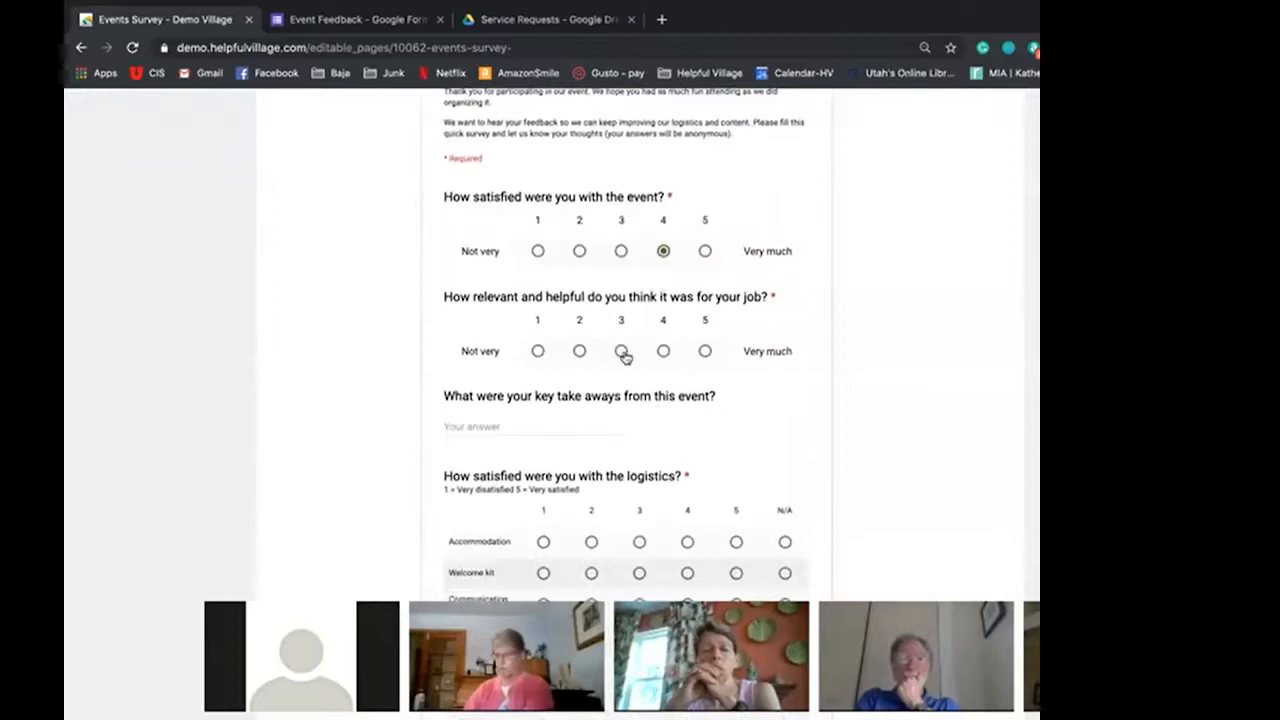
left_click(621, 352)
- In the survey's logistics question, rate Welcome kit 3 and Communication emails 4, and look through the rest of the form
scroll(623, 357, "down", 3)
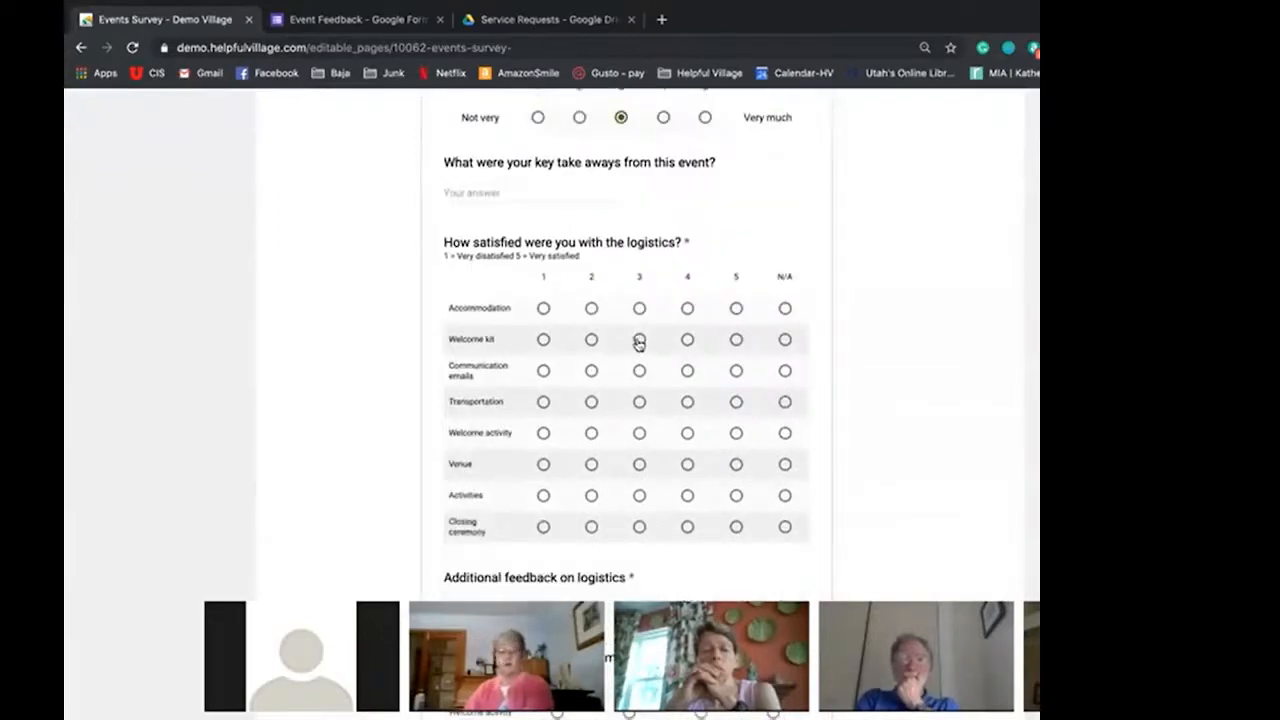
left_click(639, 340)
left_click(687, 370)
scroll(687, 368, "down", 1)
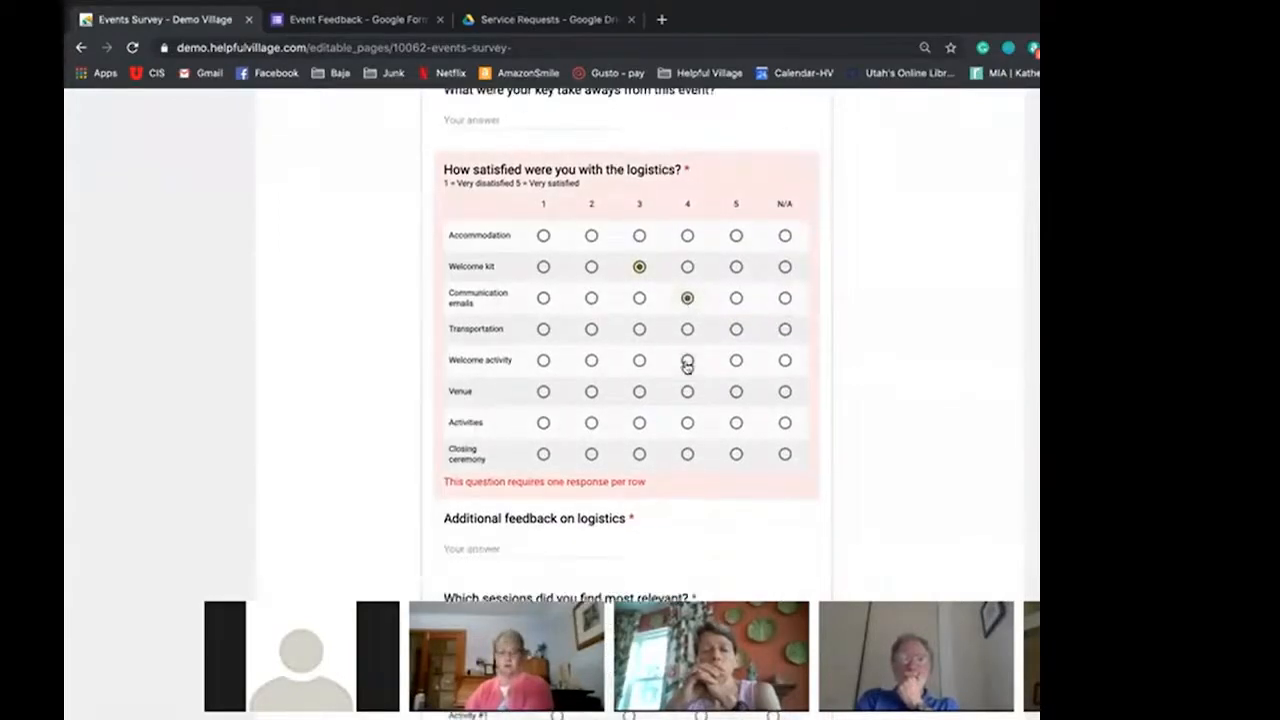
scroll(687, 365, "down", 12)
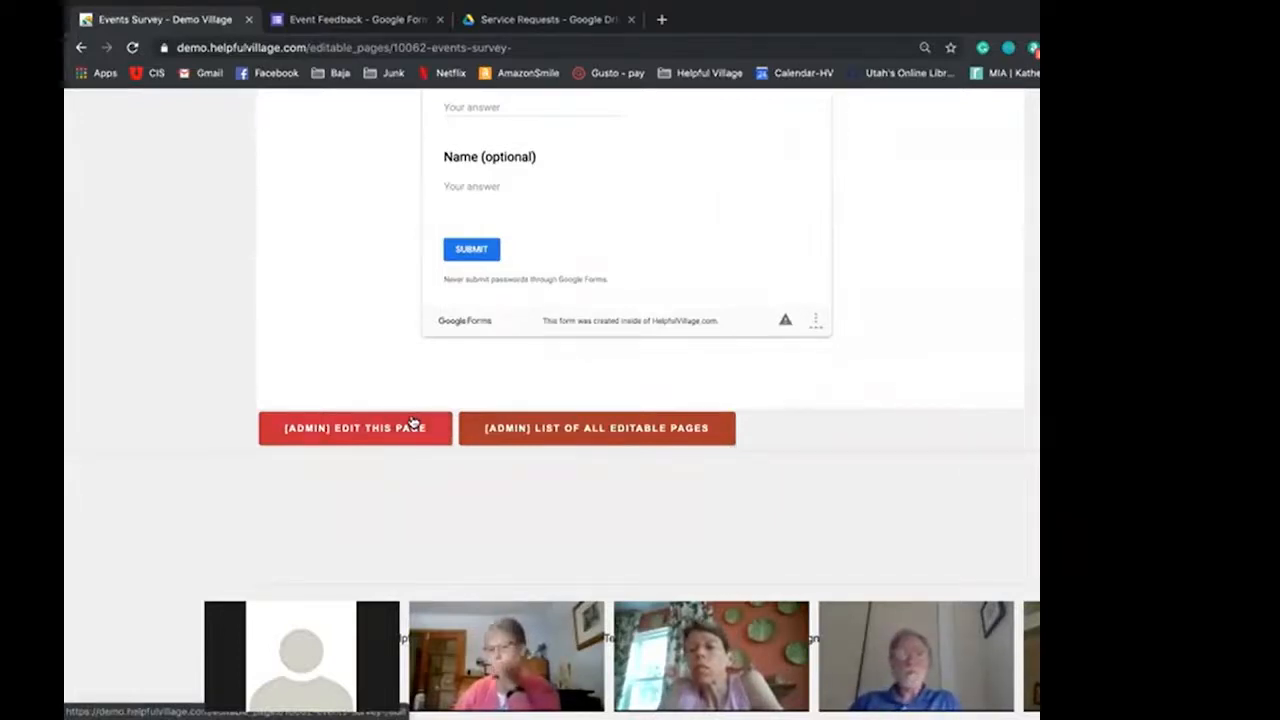
- Switch to the Event Feedback form in Google Forms, close the Send form dialog, and check its responses before returning to the questions
left_click(380, 20)
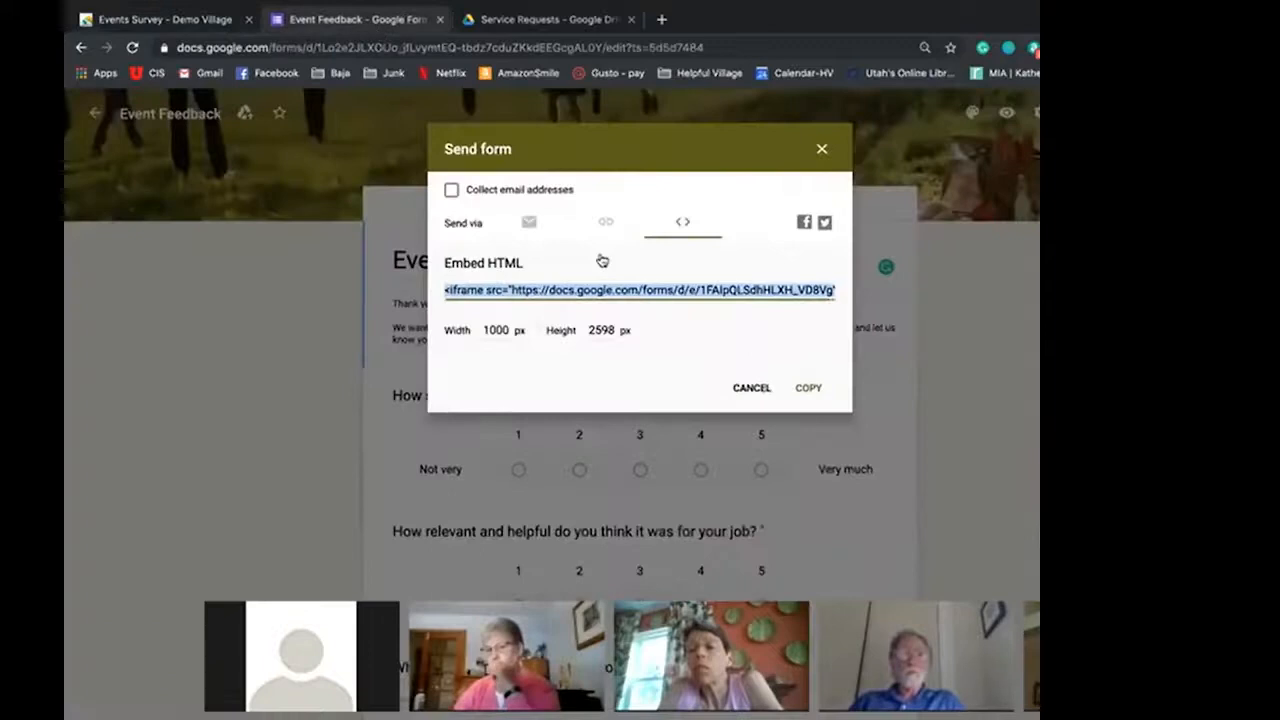
left_click(820, 150)
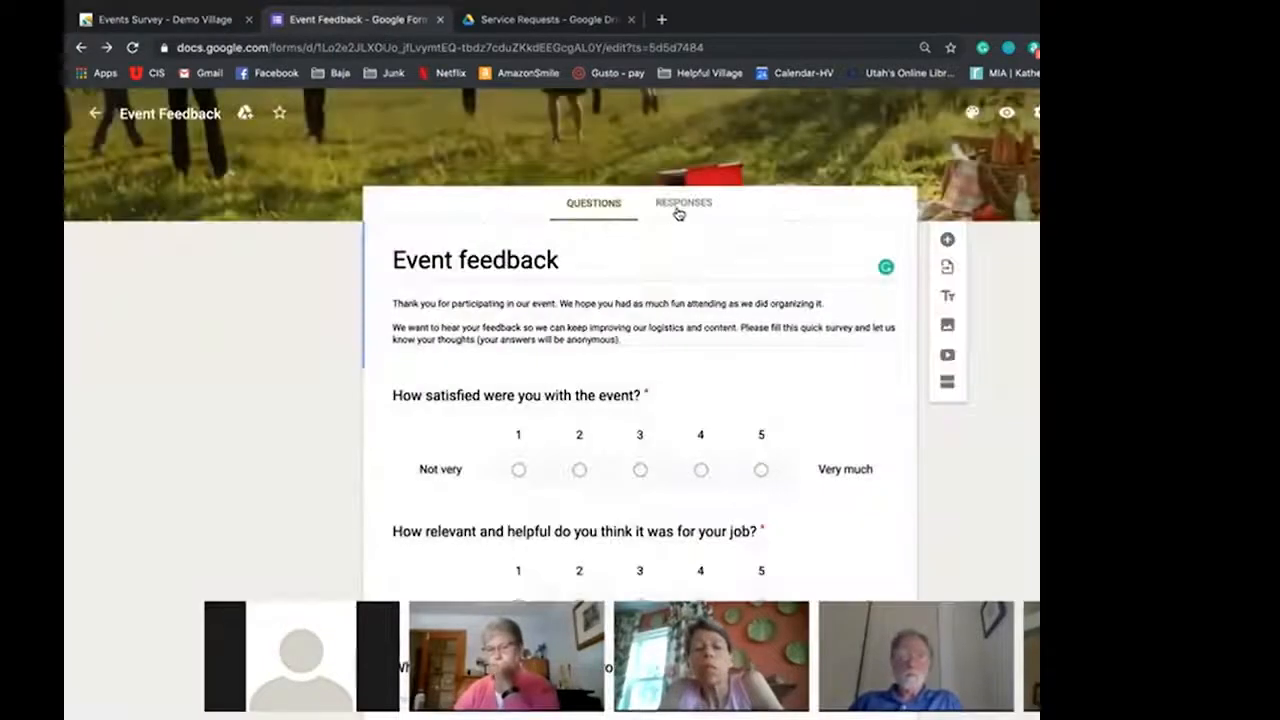
left_click(678, 212)
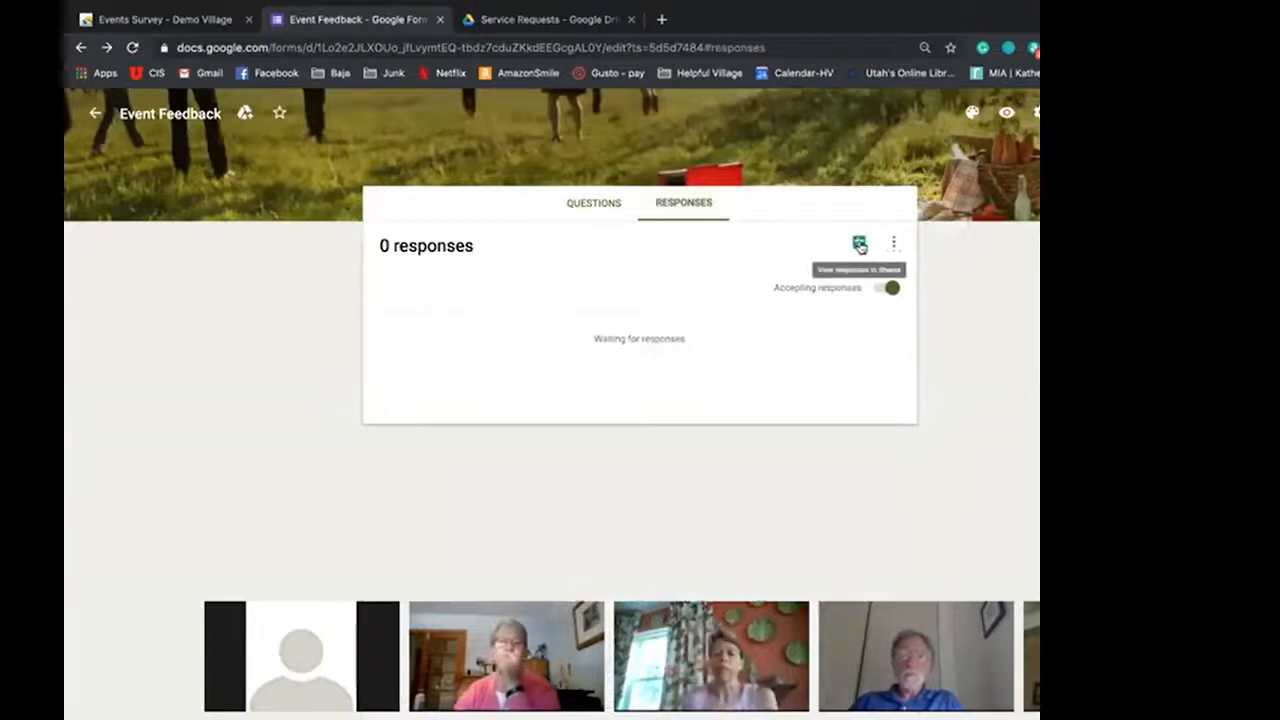
left_click(573, 205)
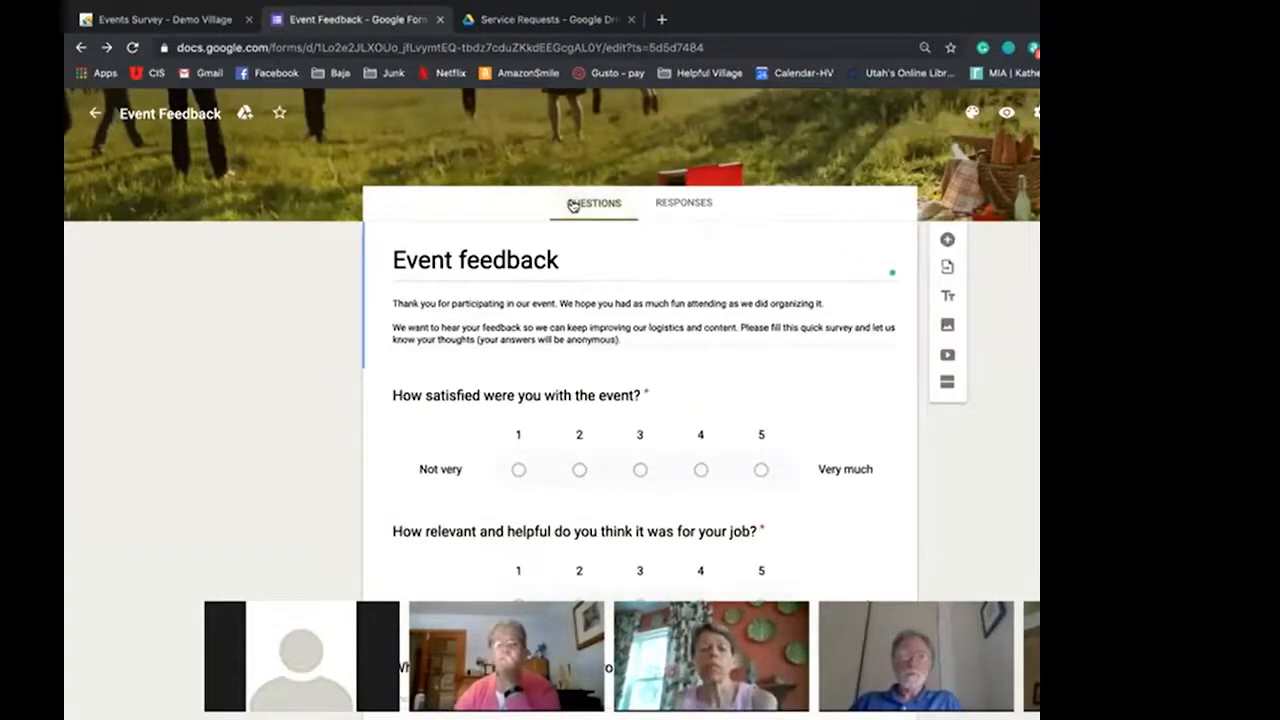